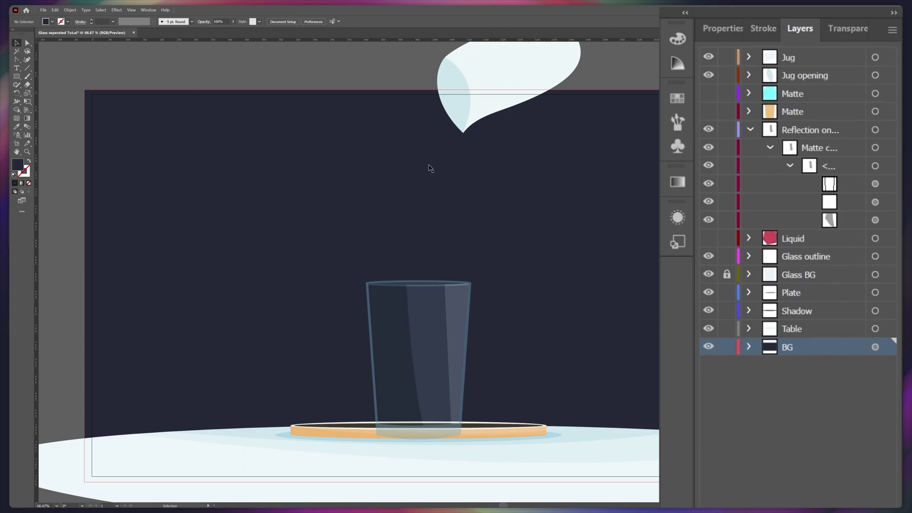
Test-move the jug, glass reflection, plate and shadow artwork to check that each part sits on its own layer, undoing the moves.
drag(498, 60, 512, 67)
key(a)
key(ctrl+z)
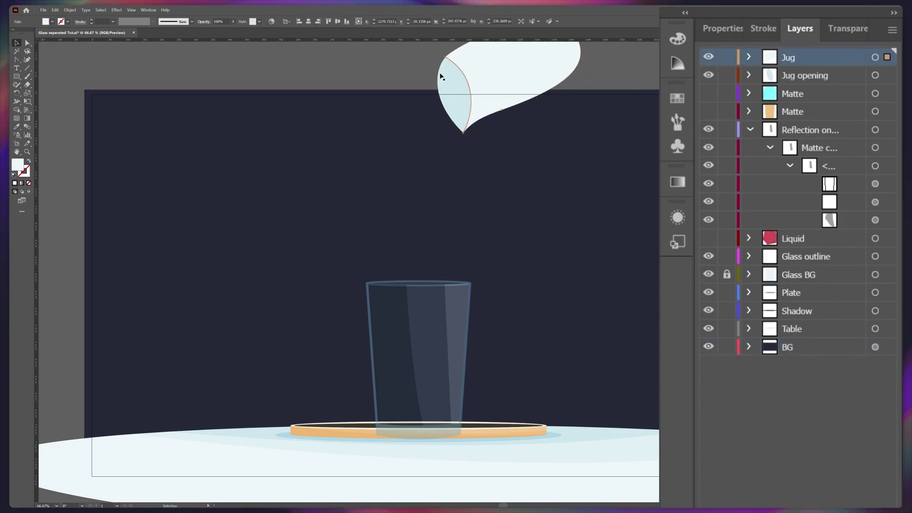
key(v)
click(452, 90)
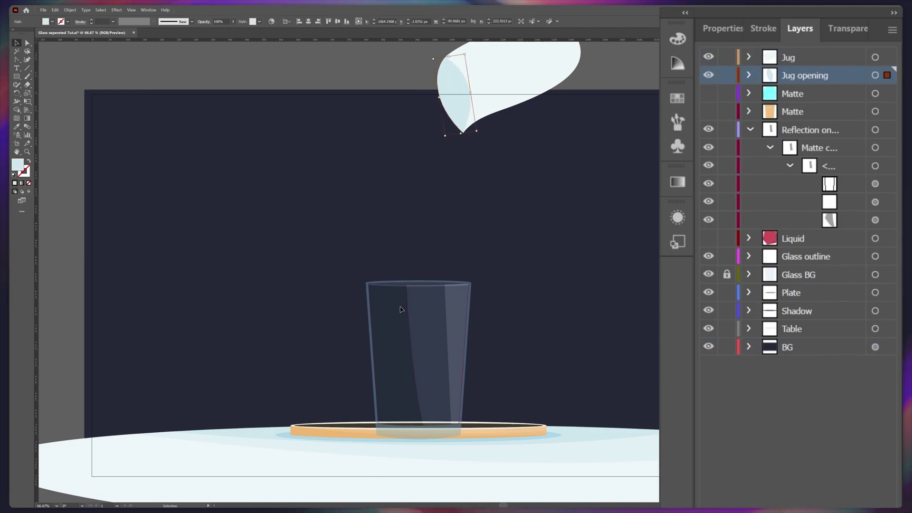
drag(401, 308, 389, 235)
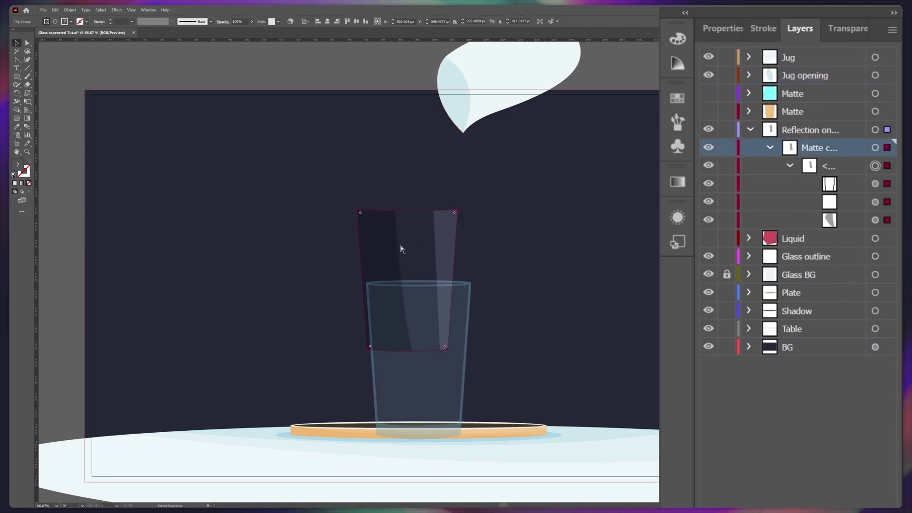
key(ctrl+z)
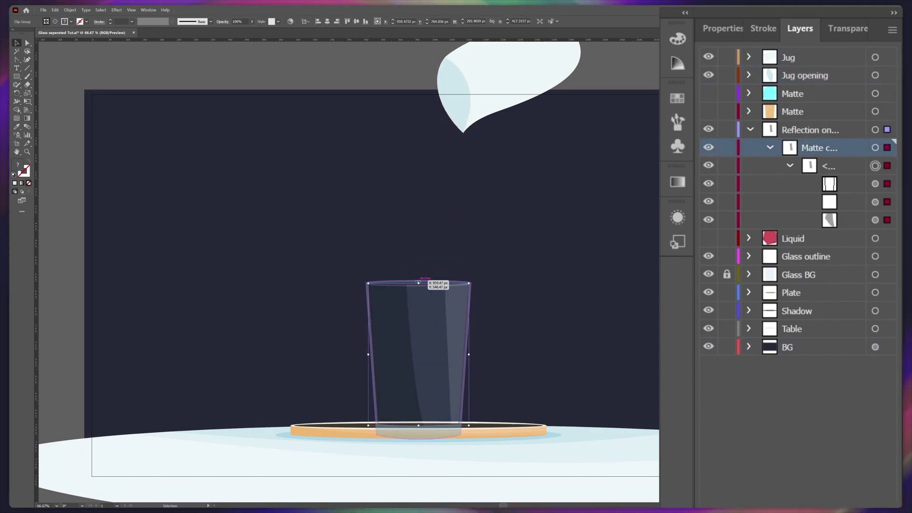
drag(536, 427, 543, 403)
key(ctrl+z)
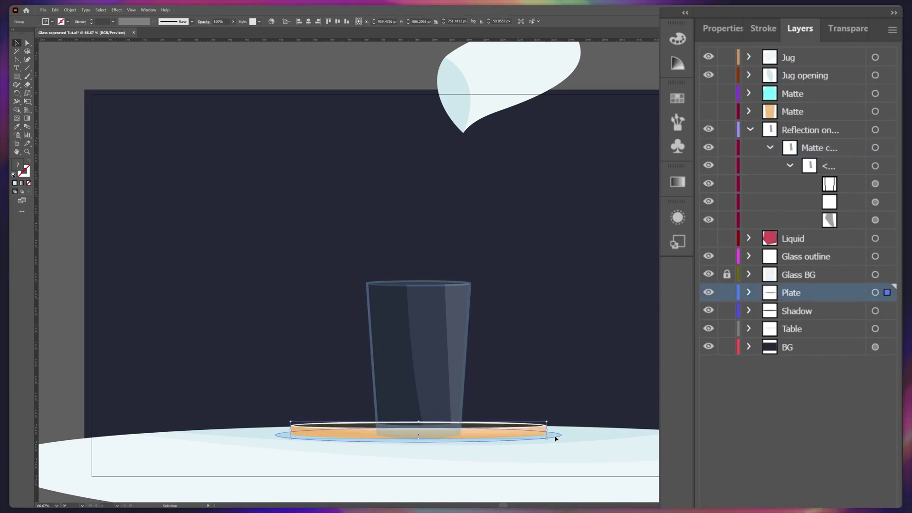
click(547, 442)
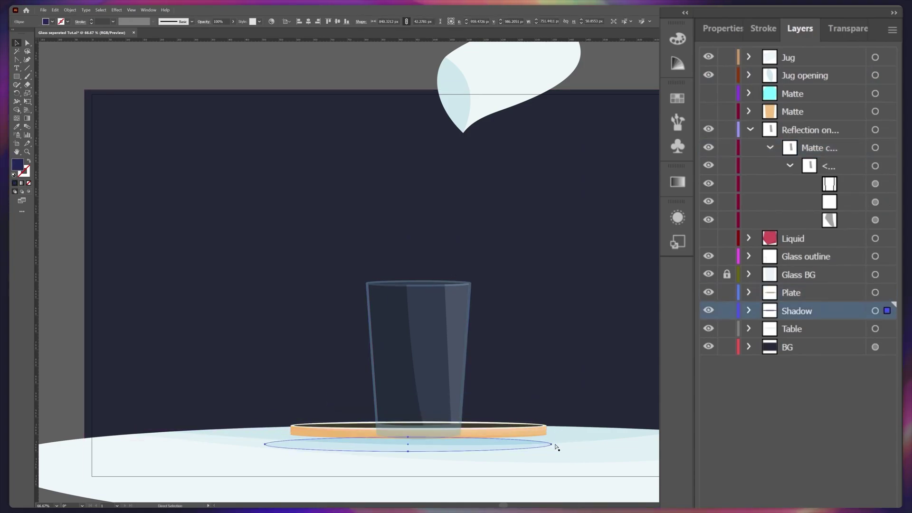
click(589, 443)
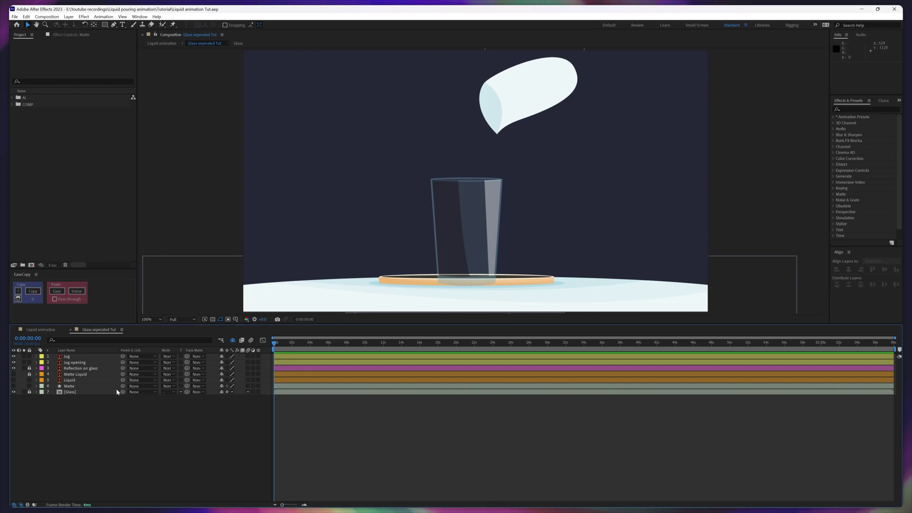
Switch to After Effects, preview the Matte layer's shape, hide it again and assign it as the Glass layer's track matte.
click(69, 388)
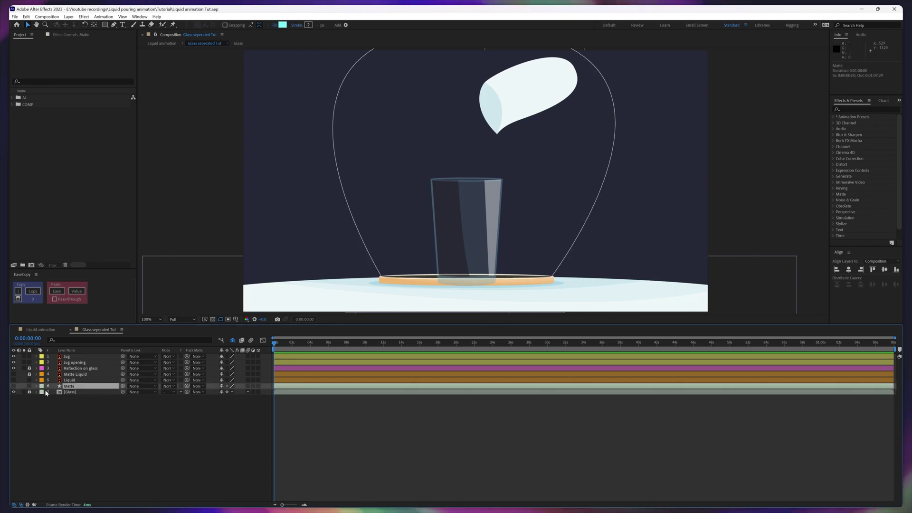
click(13, 386)
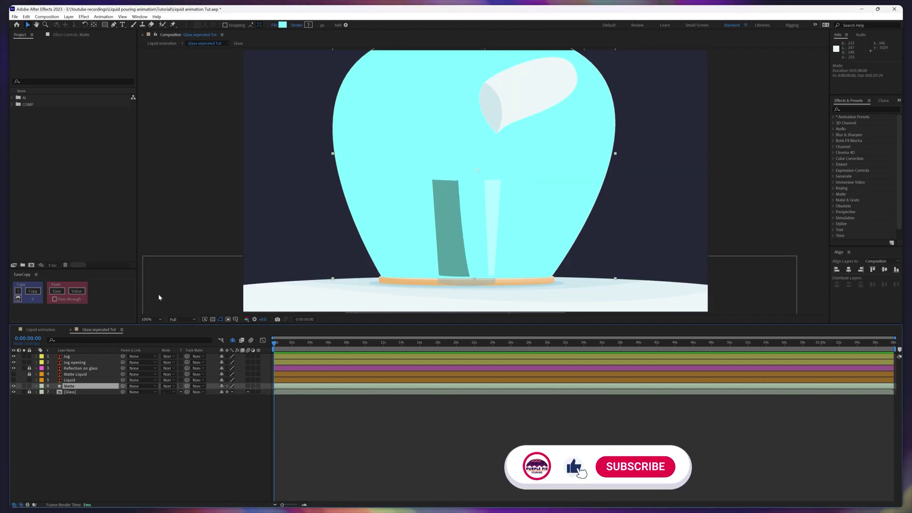
click(13, 386)
drag(187, 392, 175, 404)
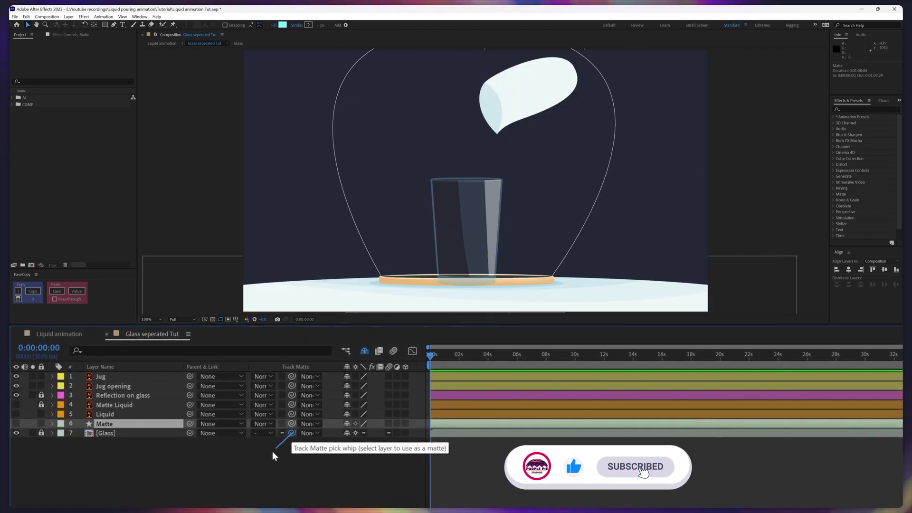
drag(273, 453, 119, 424)
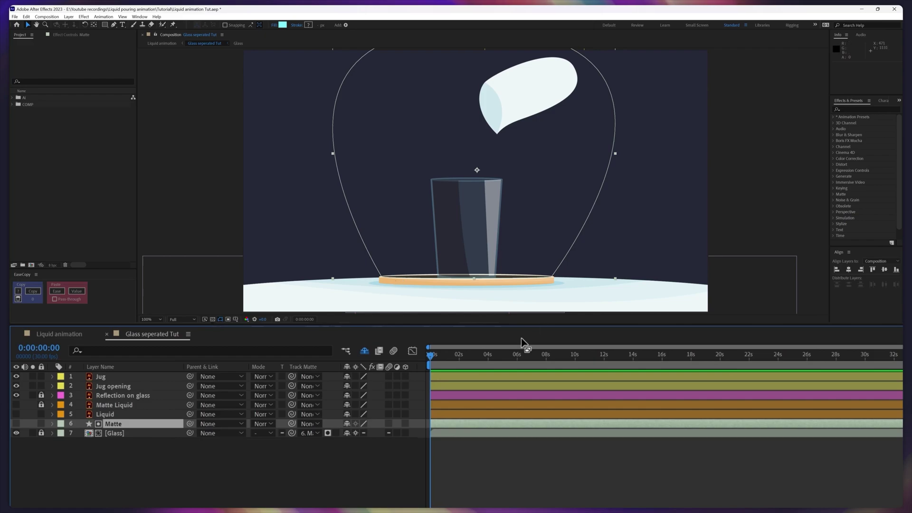
click(292, 440)
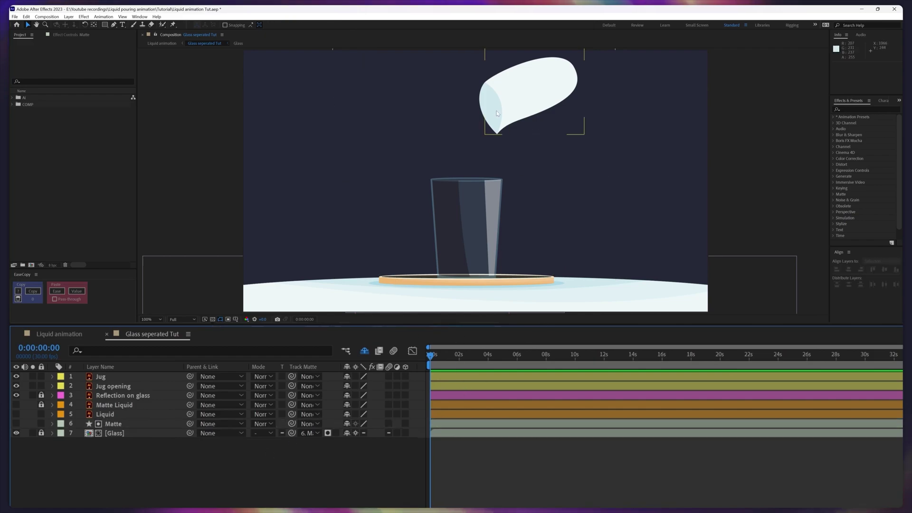
Parent the Jug opening layer to the Jug layer and move the jug straight up until it is partly above the frame.
click(114, 385)
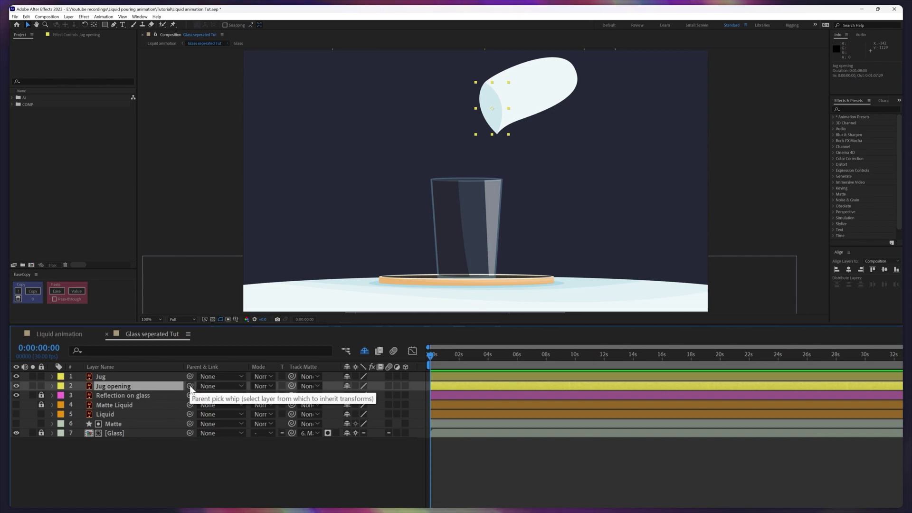
drag(189, 385, 123, 377)
drag(384, 204, 344, 278)
key(v)
drag(473, 187, 474, 132)
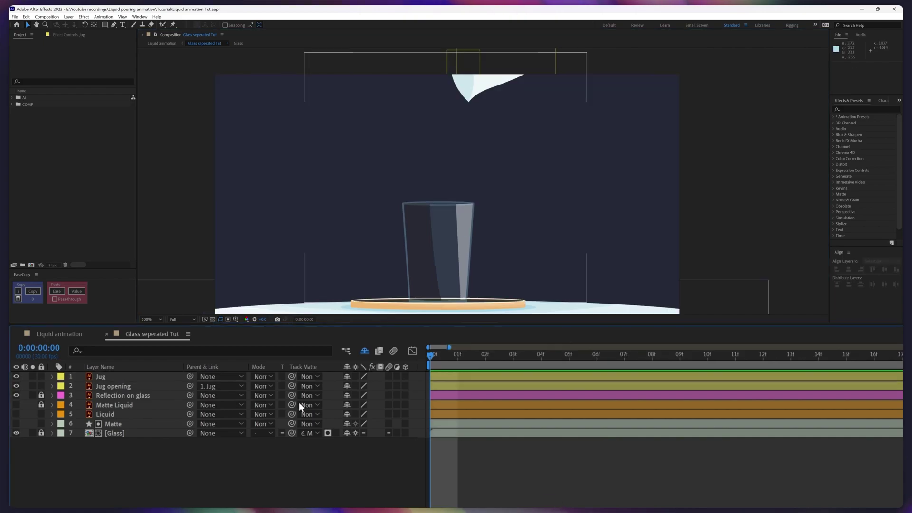
Set Position and Rotation keyframes on the Jug layer at the first frame, with both properties shown in the timeline.
click(124, 377)
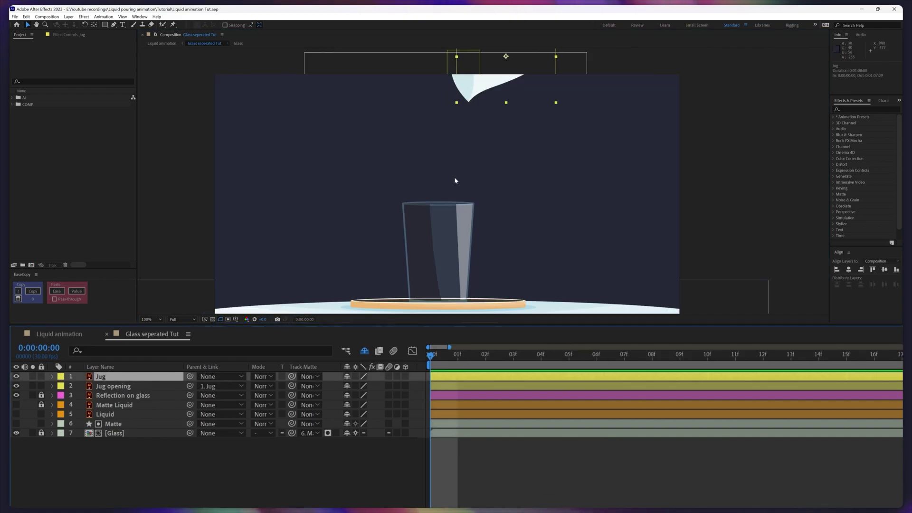
key(p)
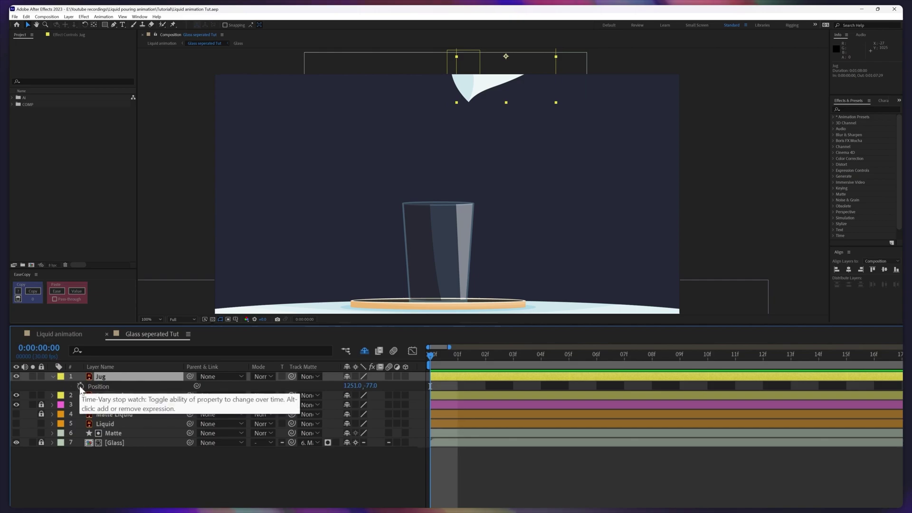
click(80, 387)
key(r)
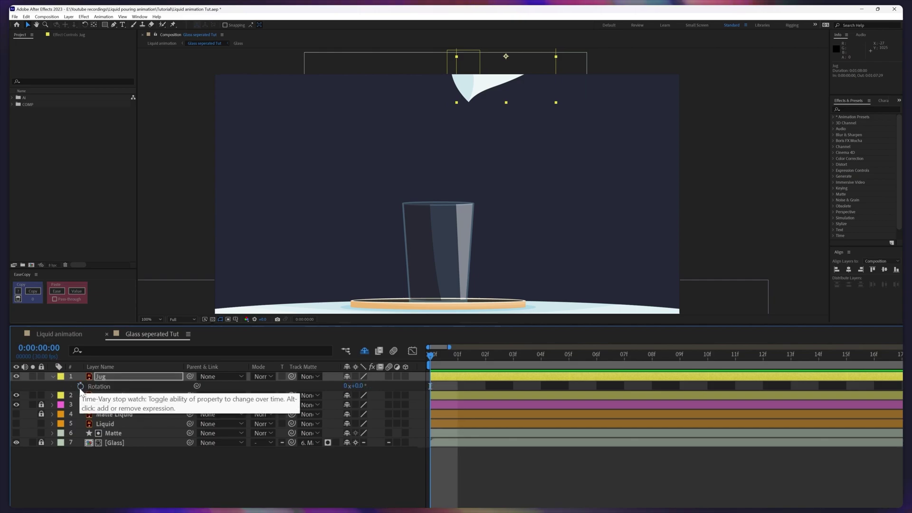
key(shift+p)
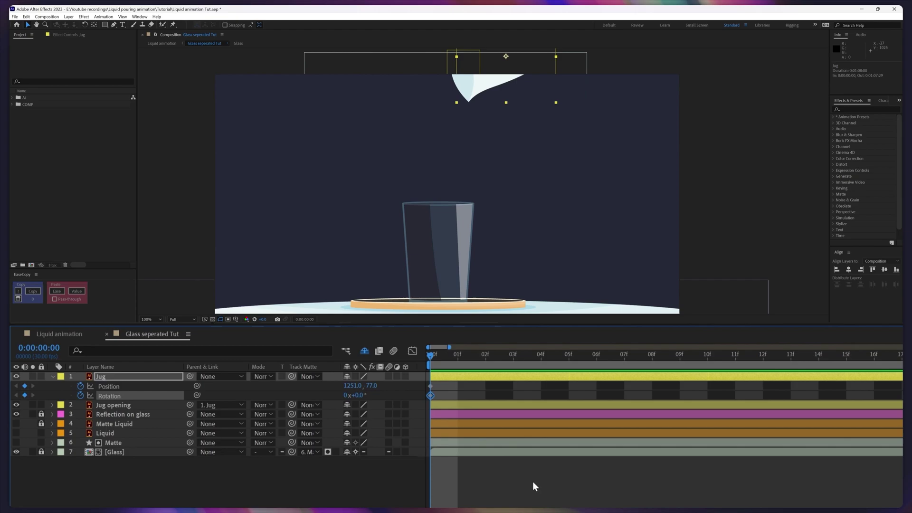
Jump forward 20 frames and add Position and Rotation keyframes to the Jug layer there.
click(39, 347)
text(+)
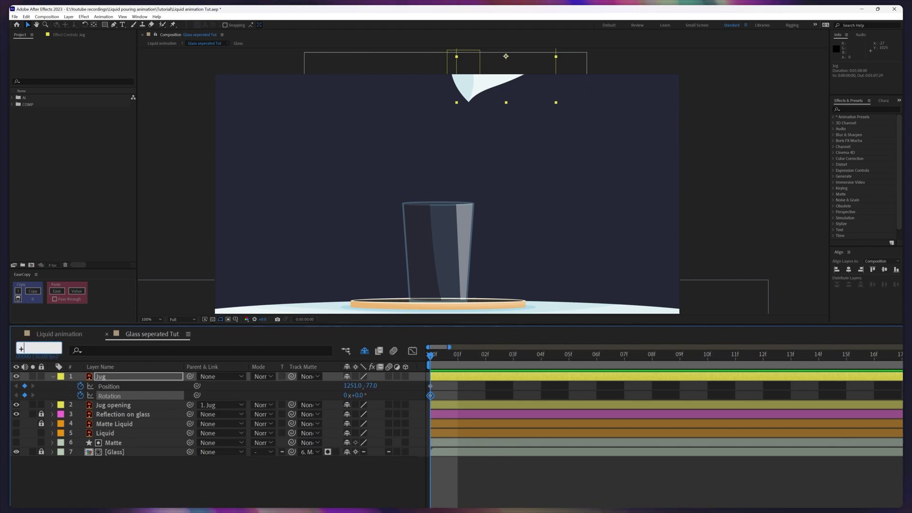
text(20)
key(Return)
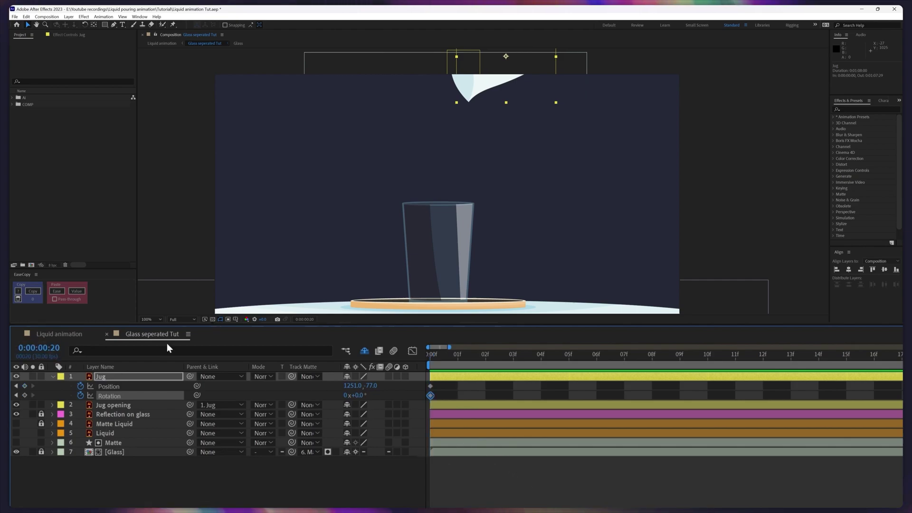
click(25, 385)
click(25, 396)
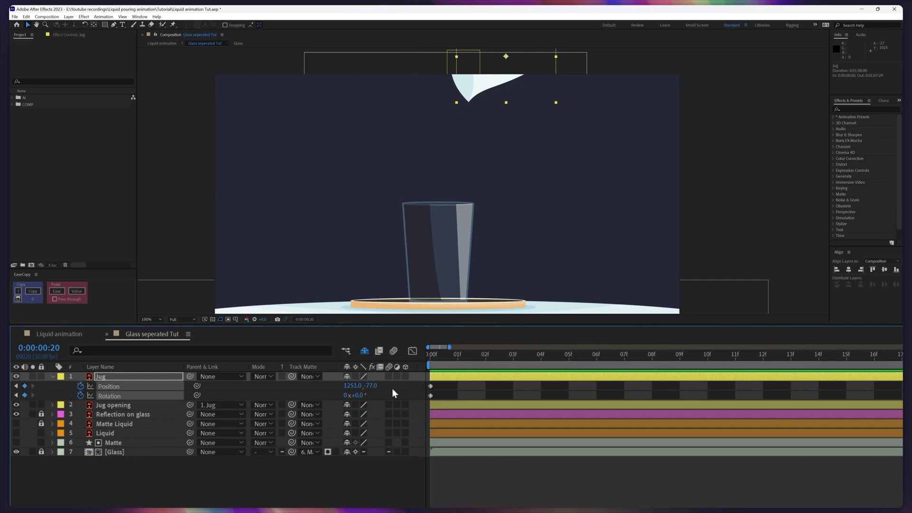
At the first frame, rotate the jug to 37° and move it up out of the frame to position 1339, -228.
key(Home)
click(438, 491)
drag(355, 395, 373, 390)
drag(507, 138, 537, 110)
click(901, 354)
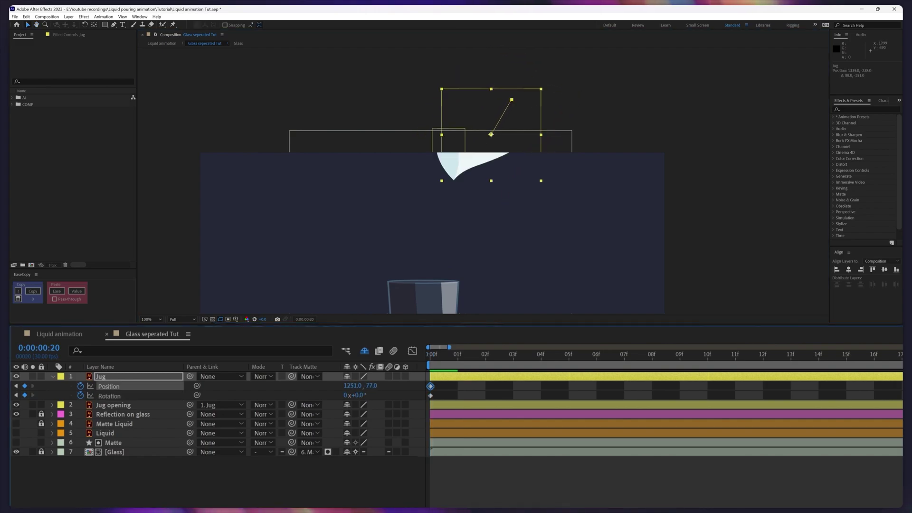
Add Position and Rotation keyframes to the Jug layer at frame 28 and at 0:00:01:04.
drag(449, 347, 472, 348)
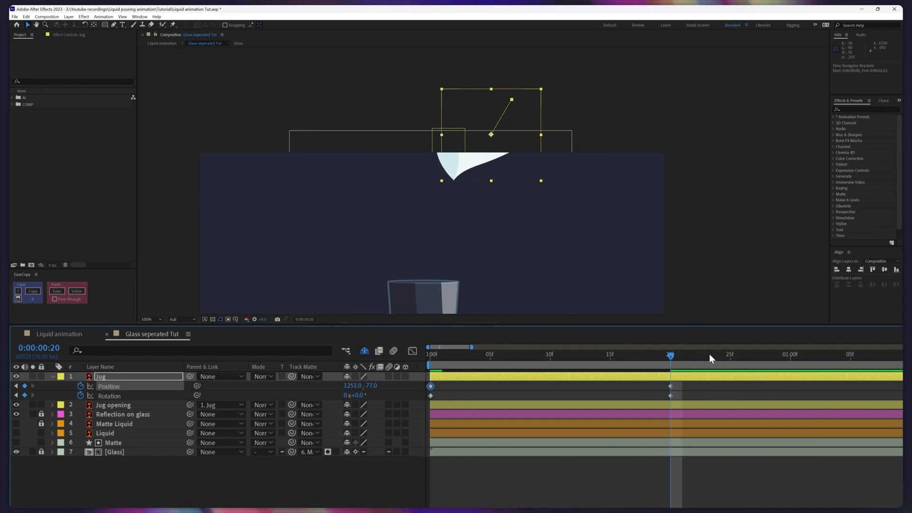
drag(742, 358, 767, 356)
click(24, 386)
click(25, 395)
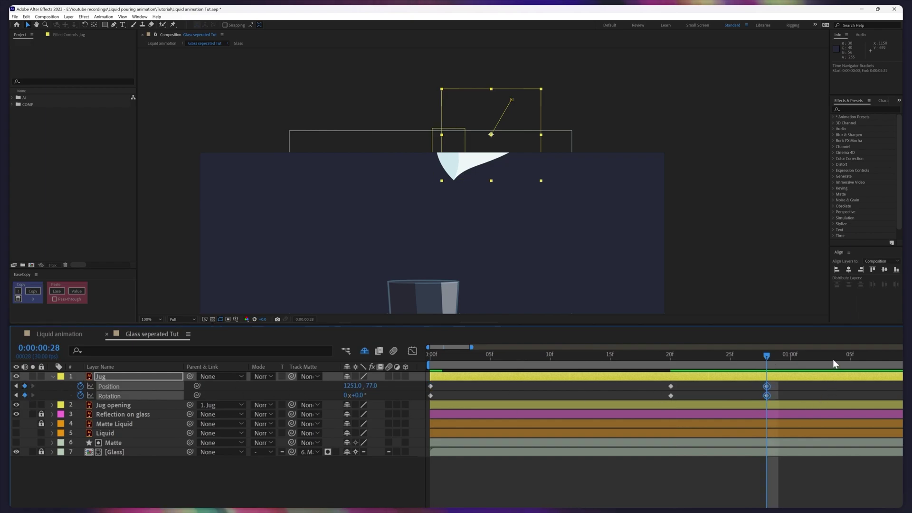
drag(833, 359, 839, 359)
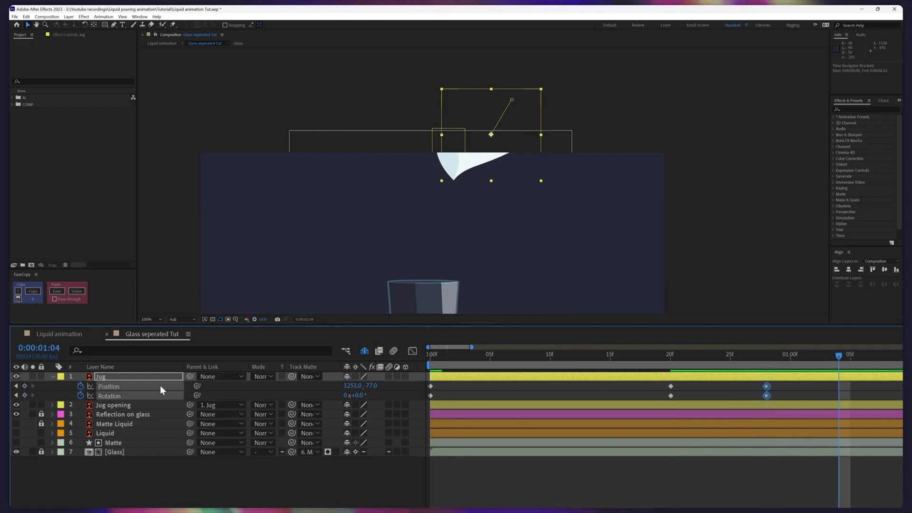
click(24, 387)
click(25, 395)
Return to the keyframe at frame 20 and set the Jug's rotation to -2°.
key(j)
key(j)
click(732, 497)
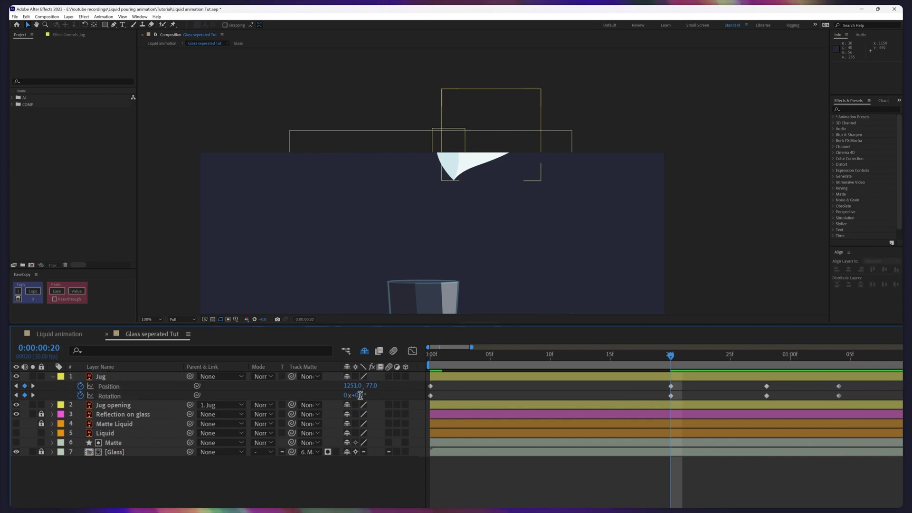
text(-2)
key(Return)
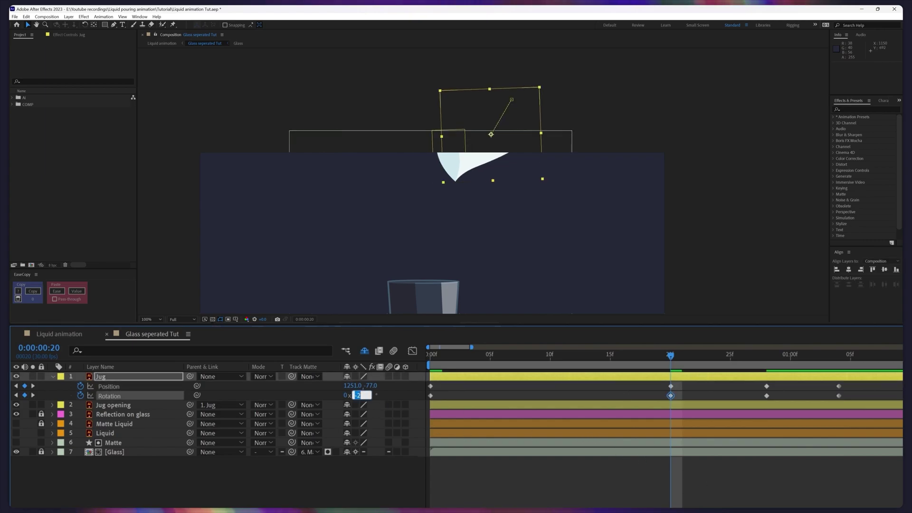
Adjust the Jug's rotation at the frame 28 keyframe and preview the animation.
click(659, 458)
key(k)
click(365, 395)
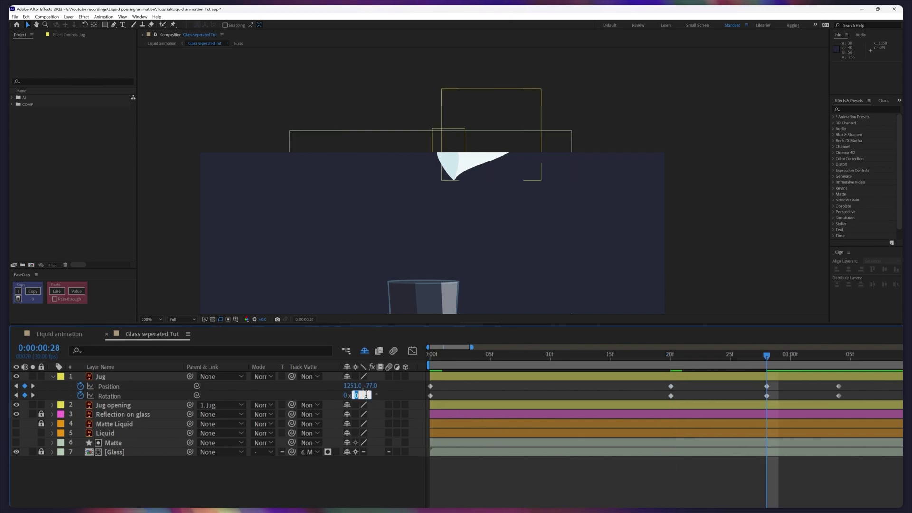
key(Return)
key(space)
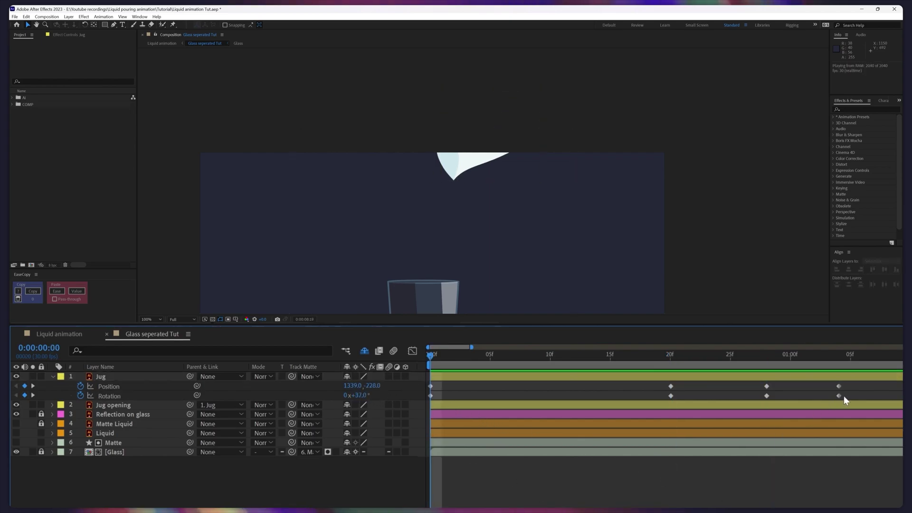
Apply Easy Ease to all the Jug's keyframes and reshape its rotation curve to start steeply and ease longer into frame 20.
drag(852, 383, 412, 399)
key(F9)
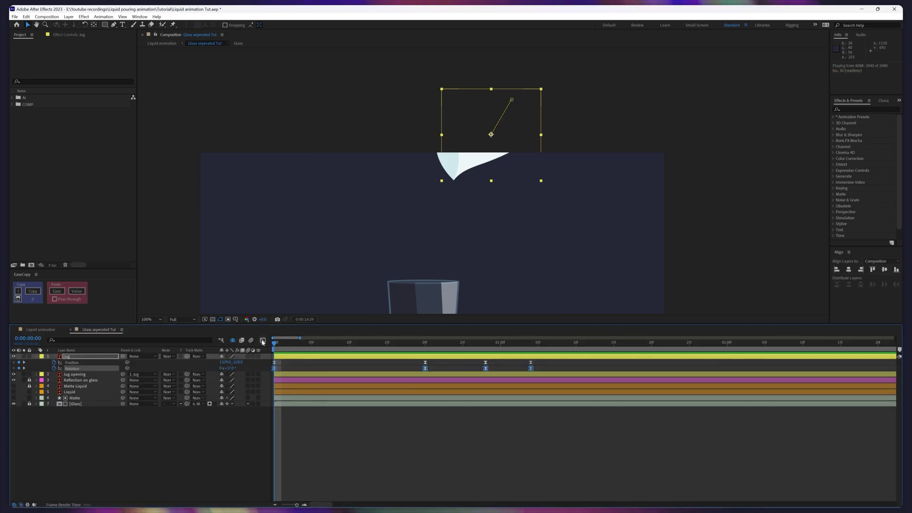
click(412, 351)
click(295, 375)
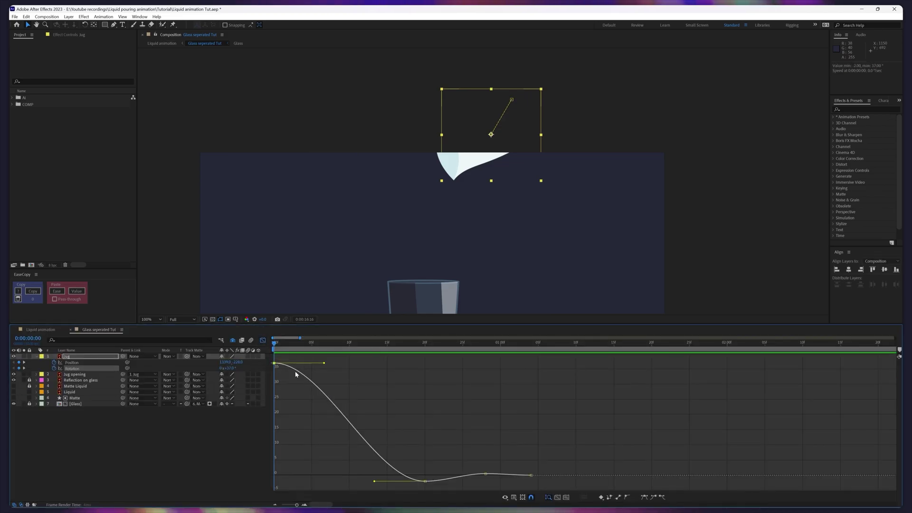
drag(324, 365, 292, 434)
drag(401, 461, 436, 490)
drag(374, 483, 356, 482)
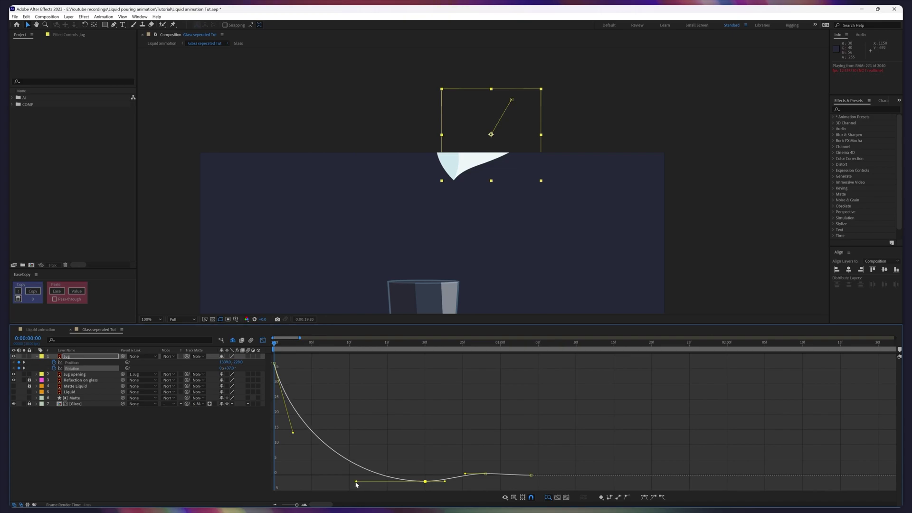
click(263, 340)
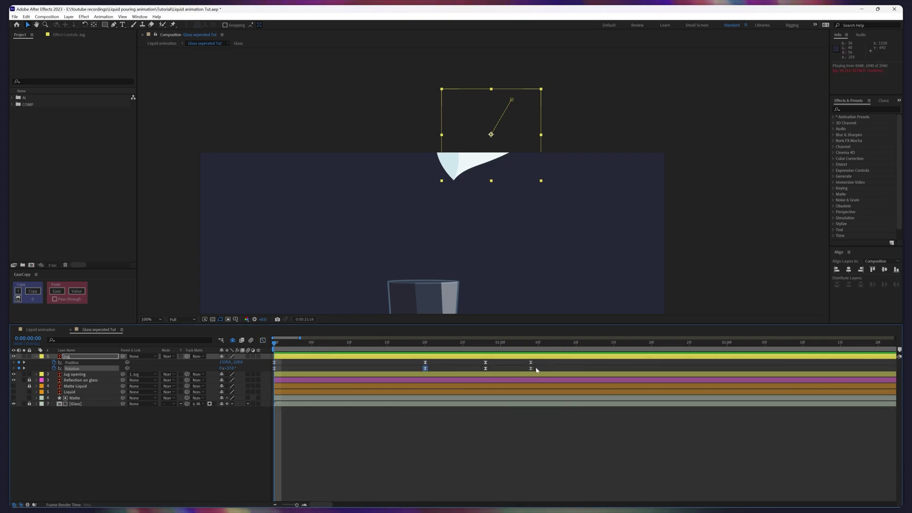
Copy the easing of the Jug's rotation keyframes onto its position keyframes with EaseCopy and check the resulting position curves.
drag(447, 376, 267, 371)
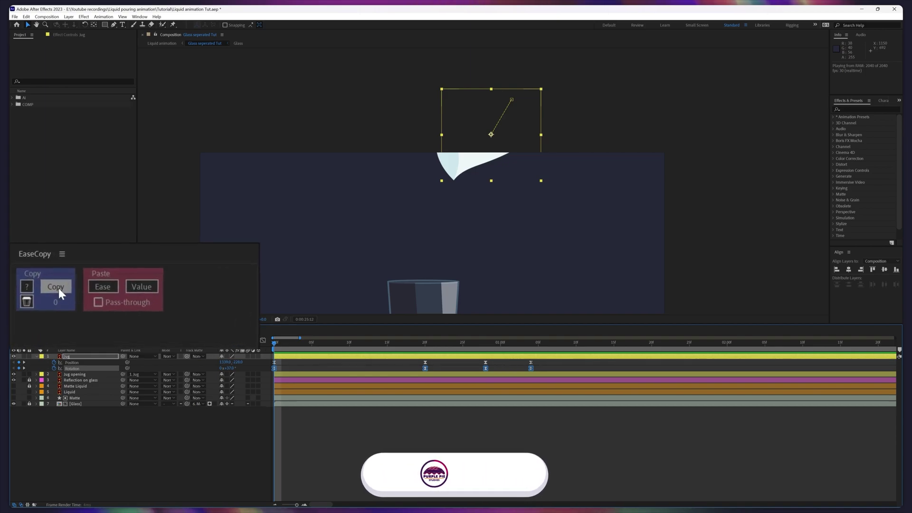
click(53, 285)
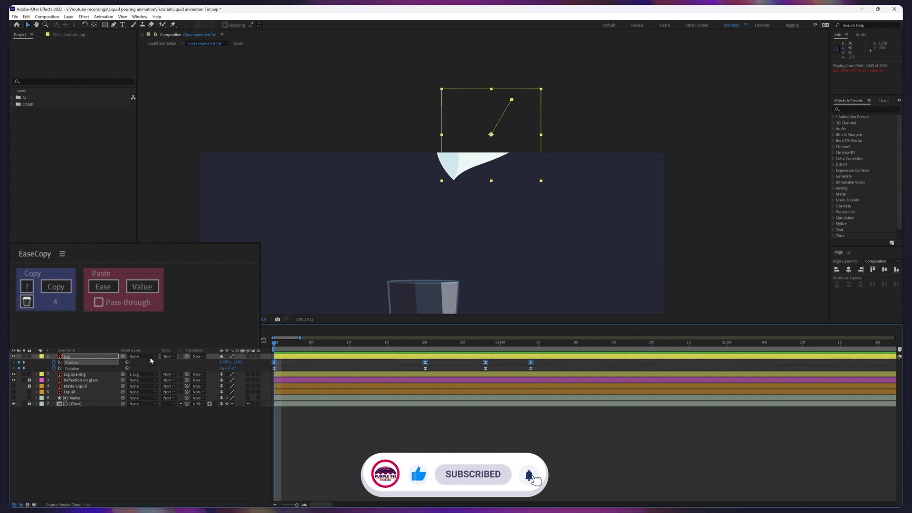
click(105, 288)
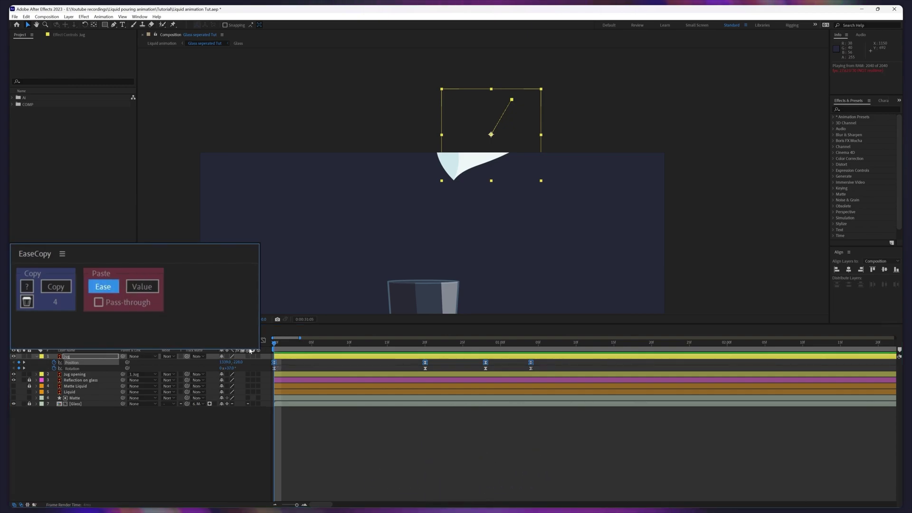
click(263, 341)
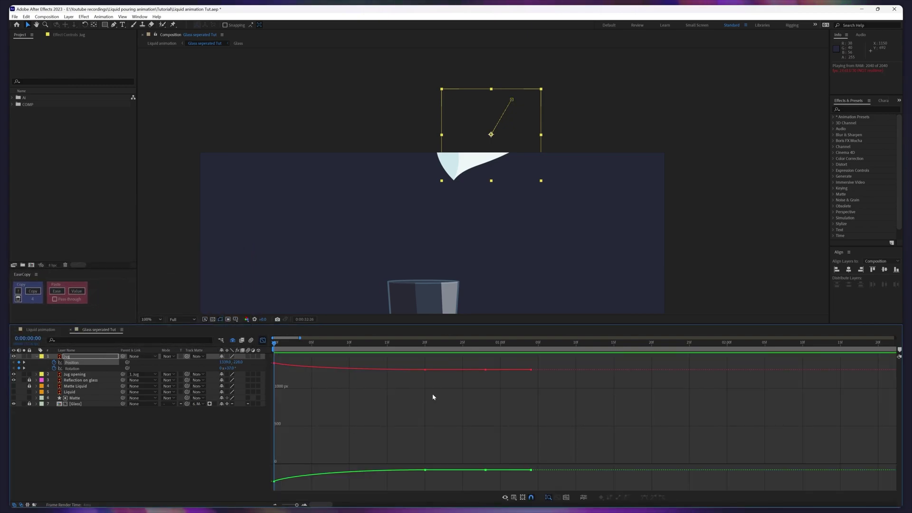
click(263, 340)
click(368, 451)
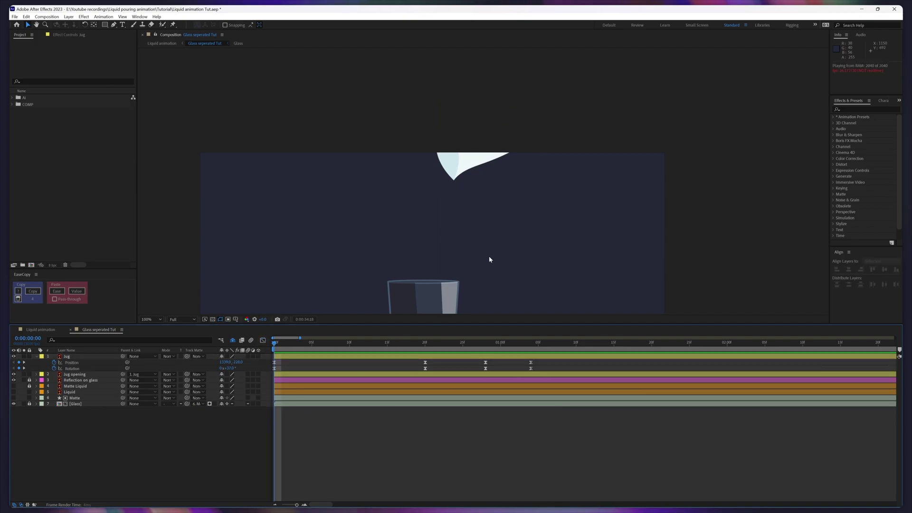
Offset the Jug's rotation keyframes one frame later than its position keyframes and preview the entrance.
key(space)
scroll(449, 362, down, 2)
drag(447, 366, 279, 371)
click(356, 452)
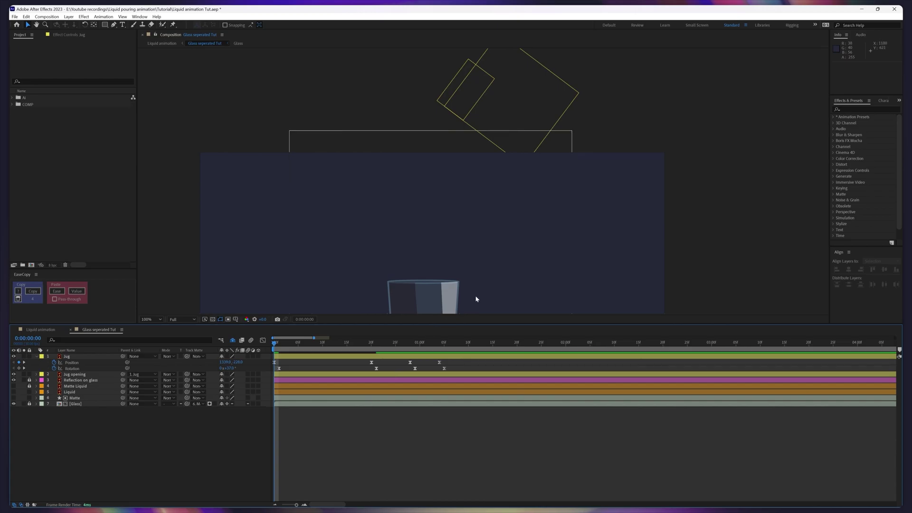
key(space)
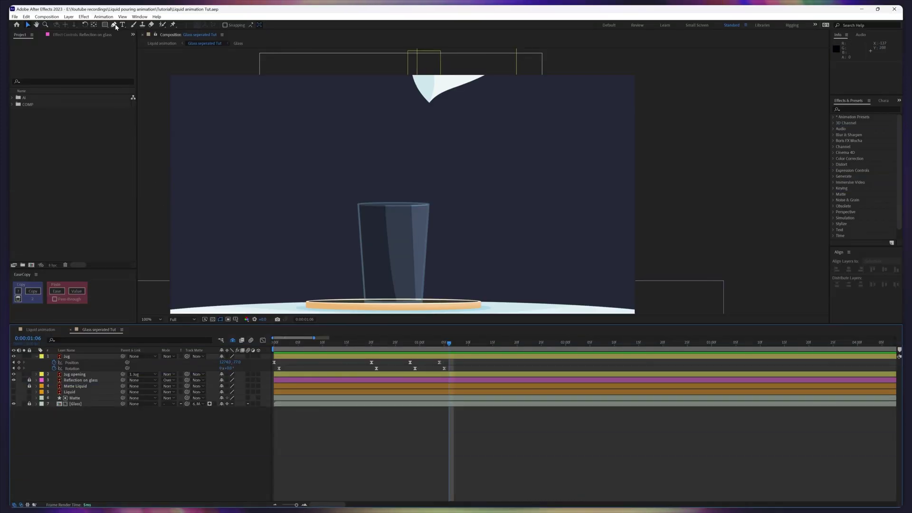
Draw a curved open stroke with the Pen tool from inside the jug down to the base of the glass.
click(114, 25)
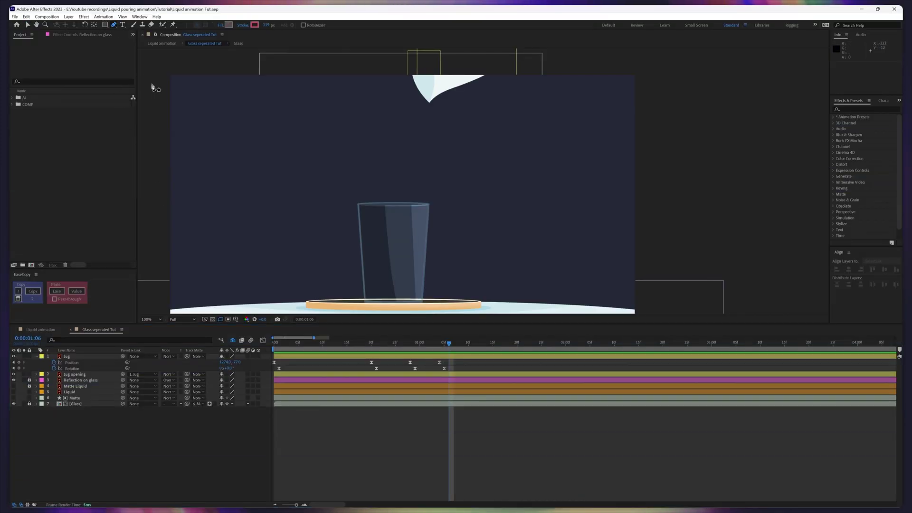
click(438, 86)
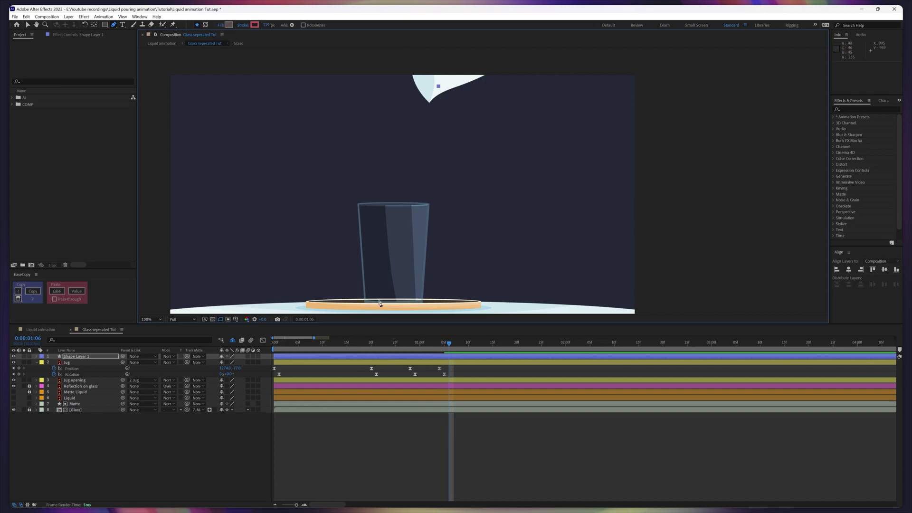
drag(379, 299, 386, 418)
Set the new stroke's taper Start Length to 100% and its line cap to Round Cap.
click(36, 357)
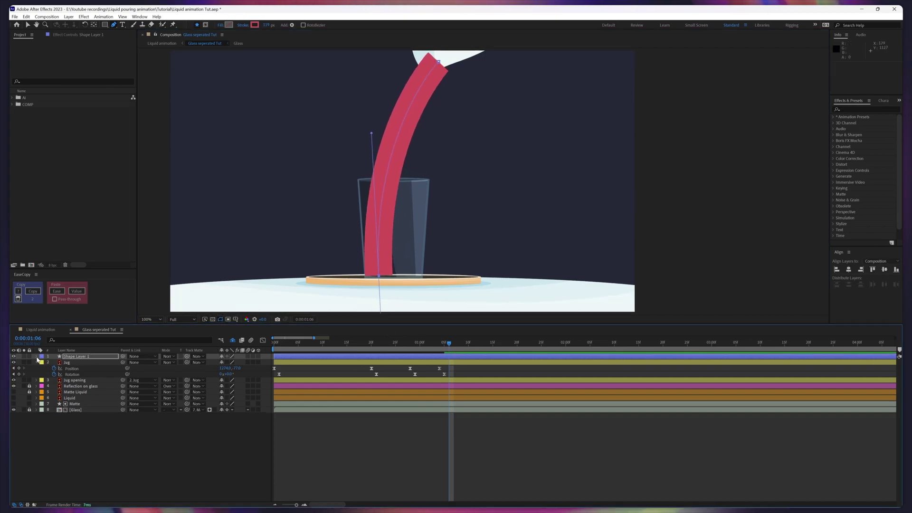
click(43, 363)
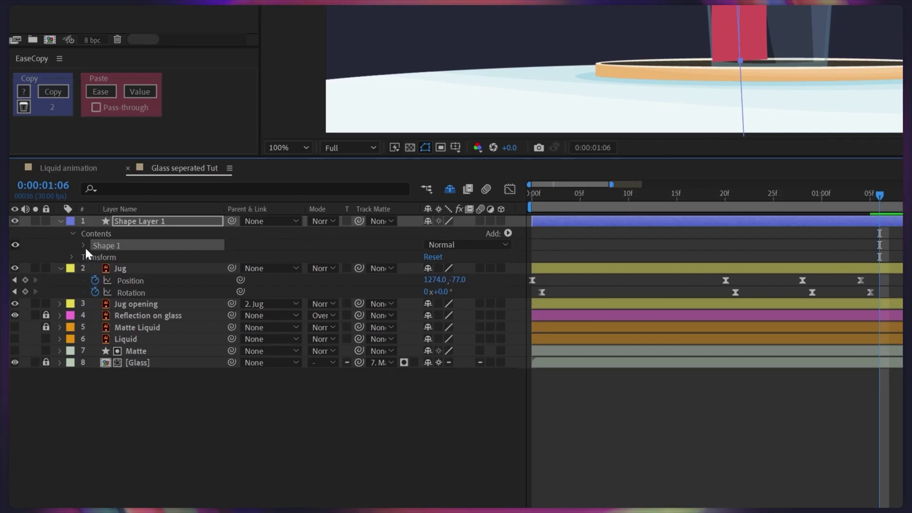
click(84, 245)
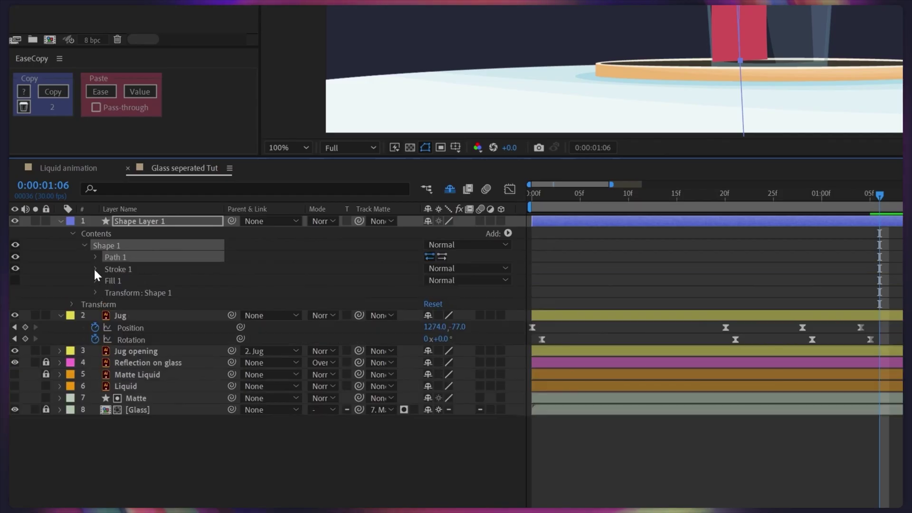
click(96, 269)
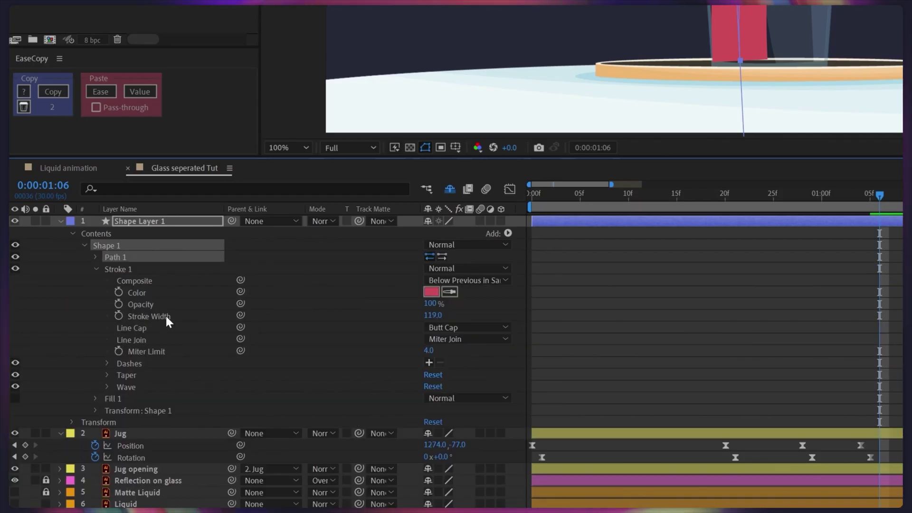
click(108, 375)
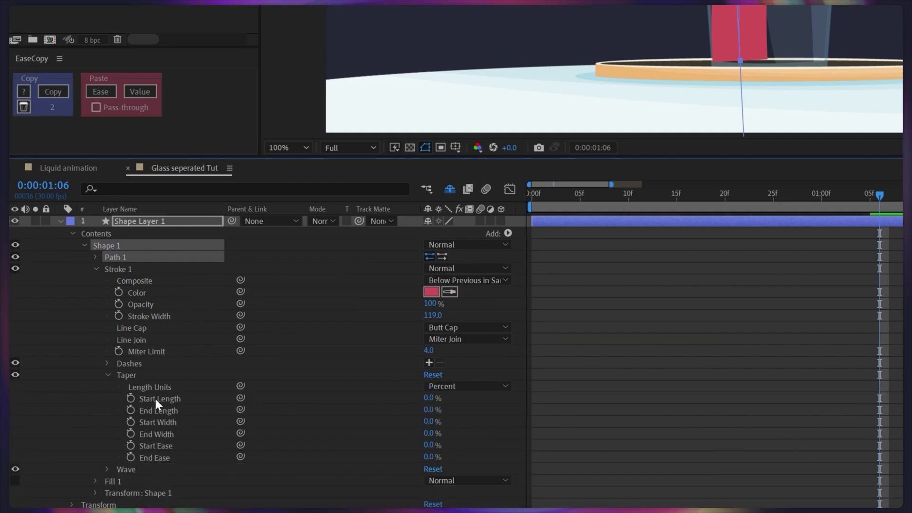
click(429, 398)
text(100)
key(Return)
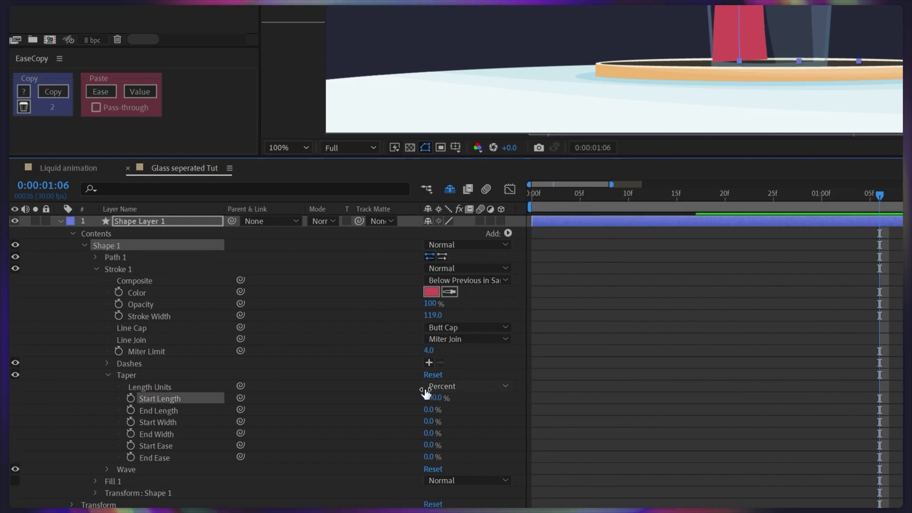
click(464, 328)
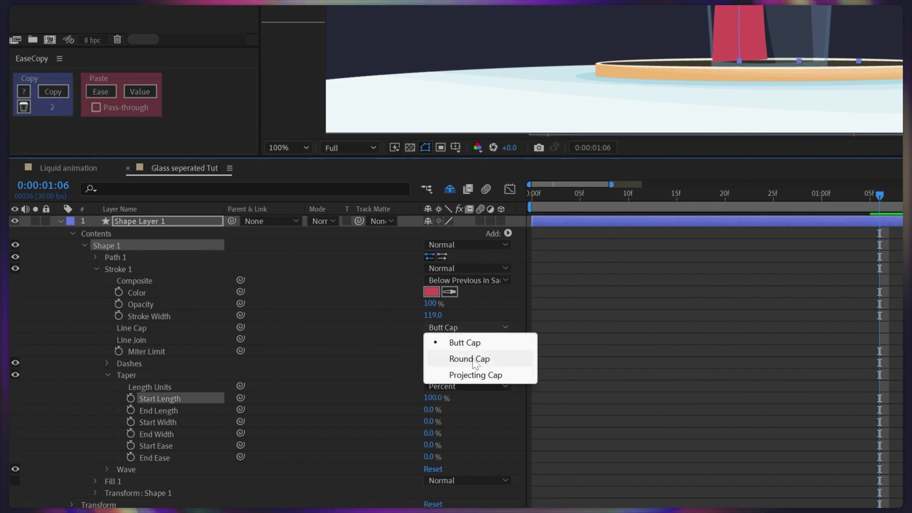
click(474, 360)
Add Trim Paths to the stroke's shape layer and start keyframing its Start and End at 0:00:01:06.
click(508, 233)
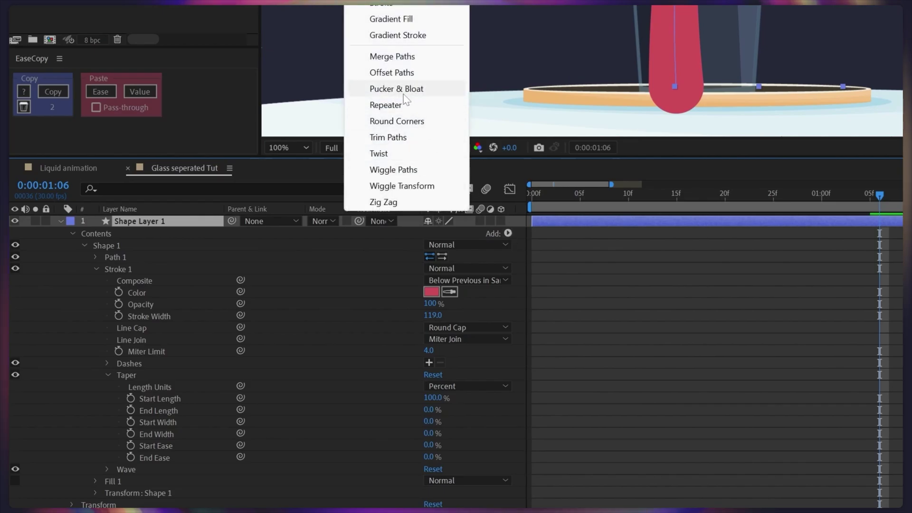
click(388, 137)
scroll(91, 423, down, 3)
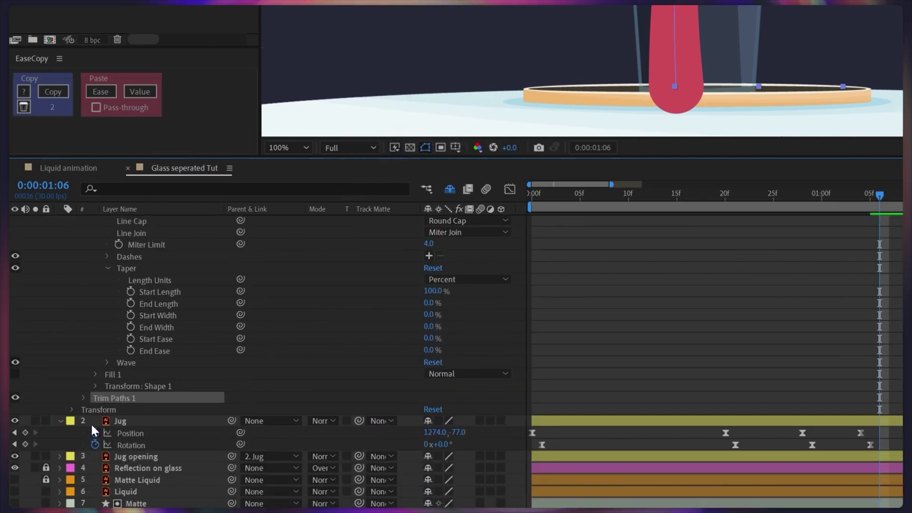
click(83, 399)
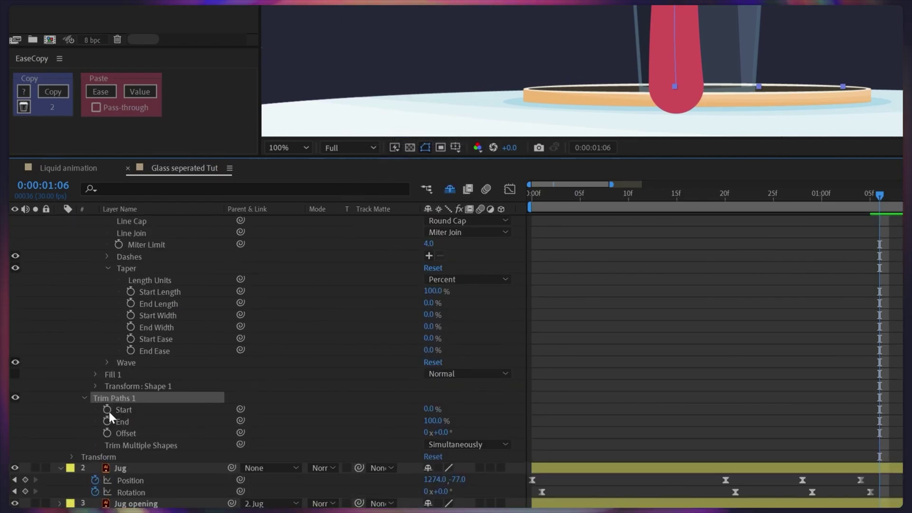
click(107, 410)
click(107, 421)
Enable keyframing for the shape's Stroke Width and Path at 0:00:01:06 and reveal only the layer's keyframed properties.
scroll(452, 356, up, 3)
scroll(281, 337, up, 2)
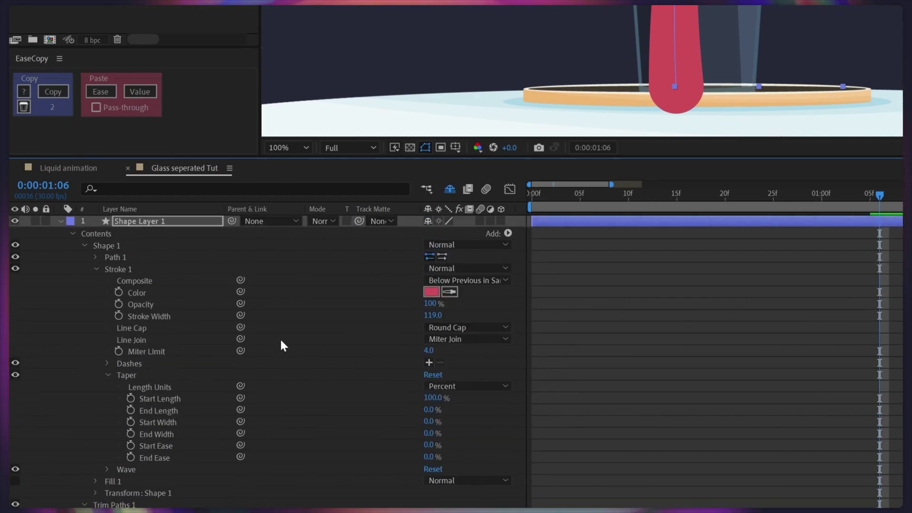
click(119, 316)
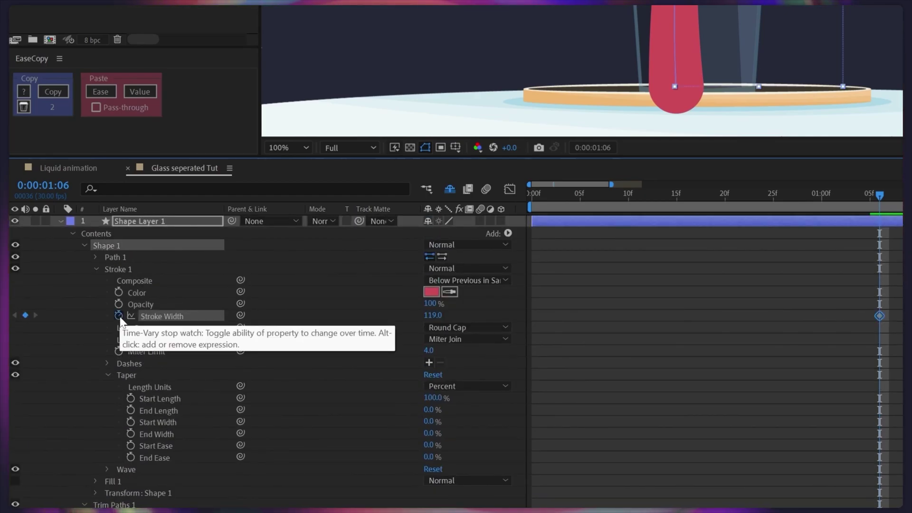
click(96, 257)
click(119, 269)
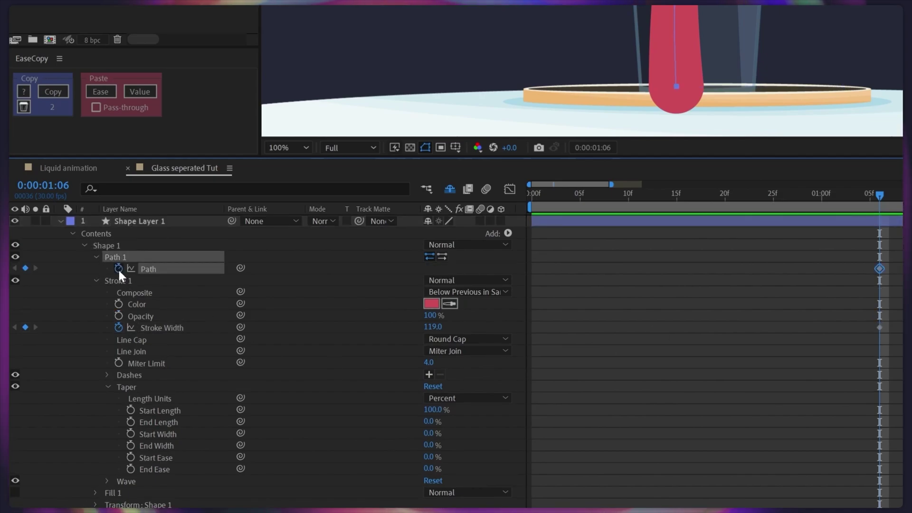
click(169, 221)
key(u)
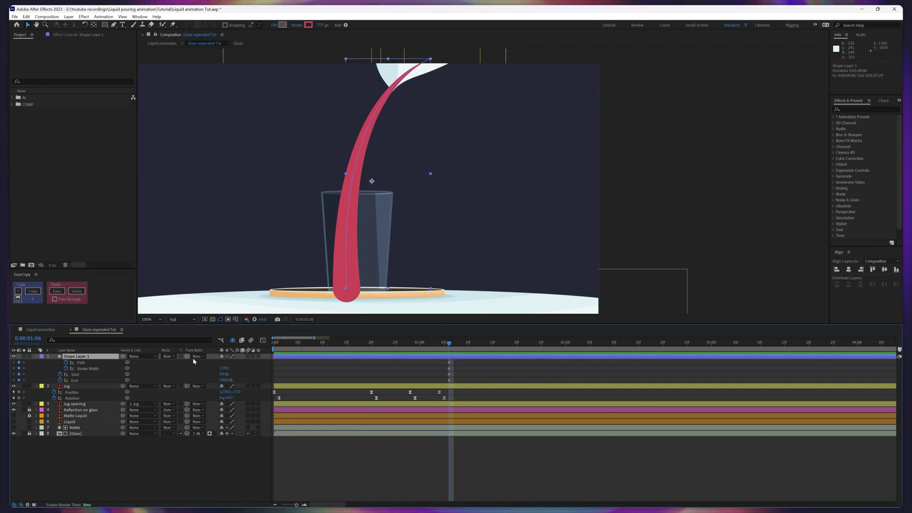
Add Path, Stroke Width, Start and End keyframes to the shape layer 15 frames ahead, at 0:00:01:21.
click(38, 340)
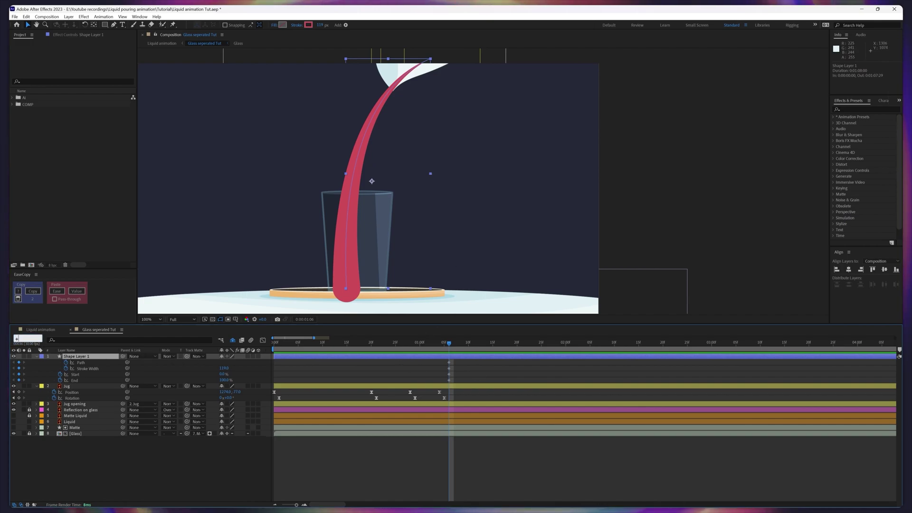
text(+15)
key(Return)
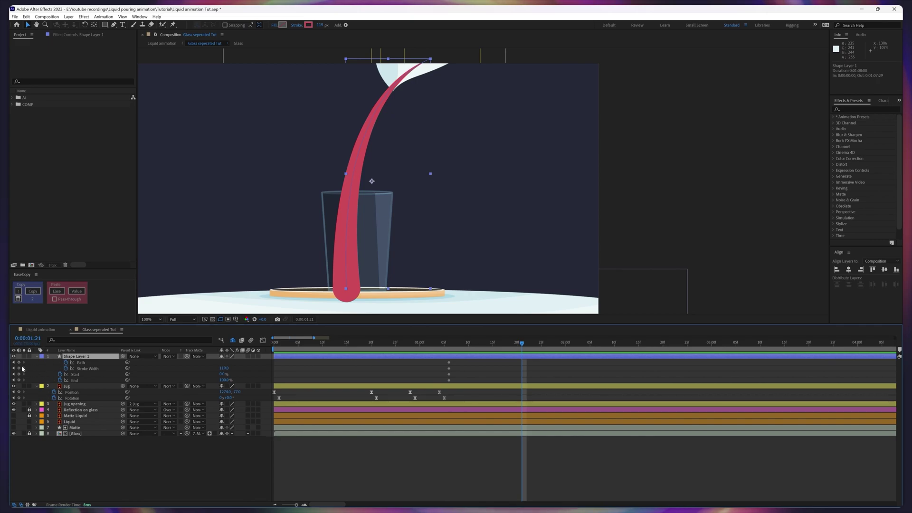
drag(19, 363, 19, 380)
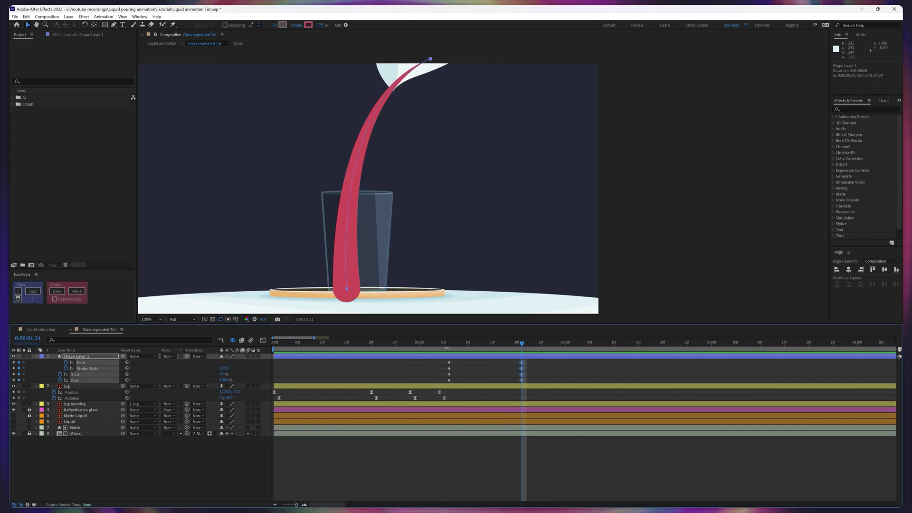
Return to 0:00:01:06 and set the Trim Paths End value to 0%.
click(447, 346)
click(390, 391)
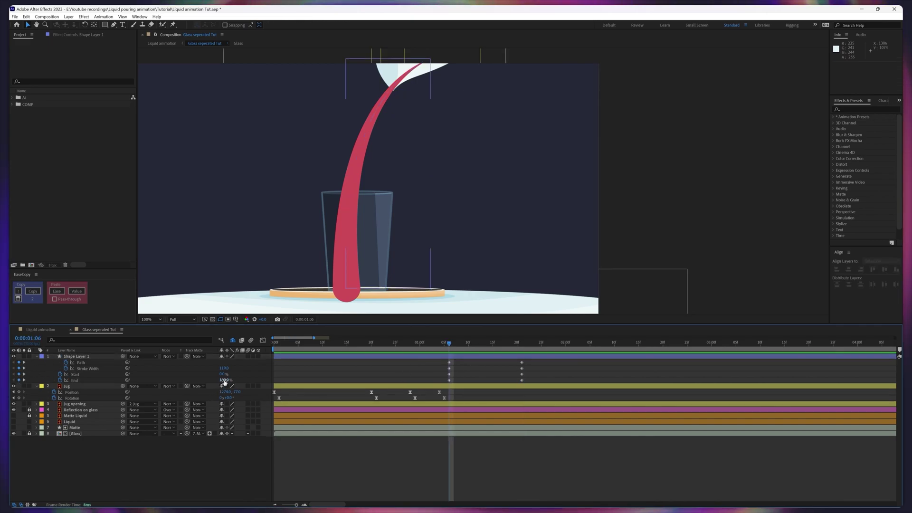
text(0)
key(Return)
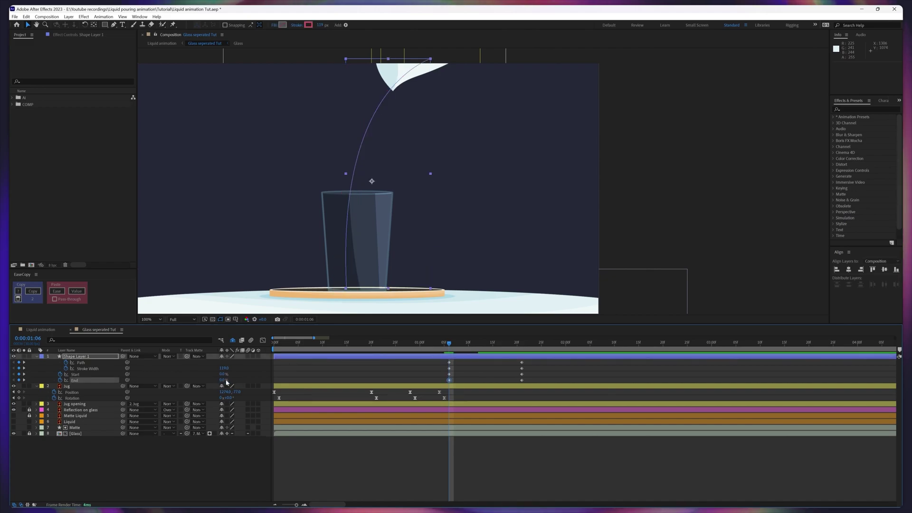
Ease the Trim Paths End keyframes, reshape their curve to start slowly and finish steeply, and preview the pour.
drag(529, 378, 443, 388)
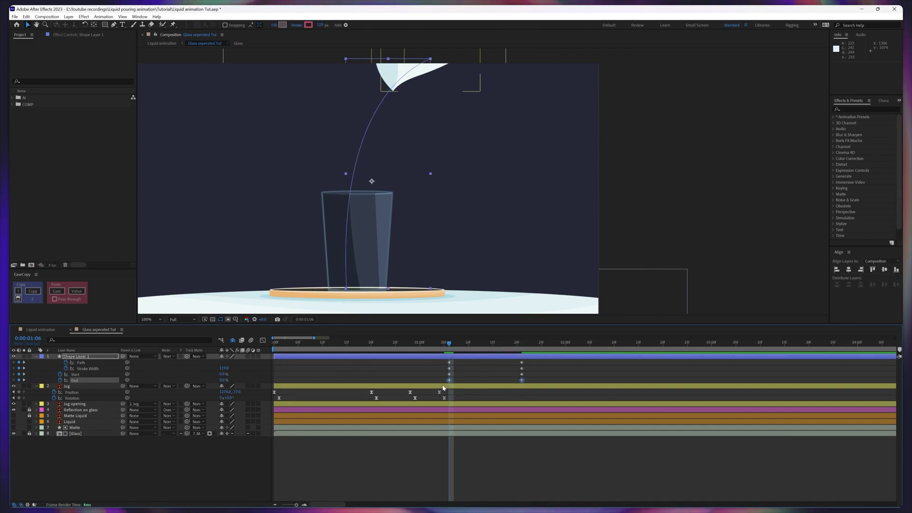
click(263, 340)
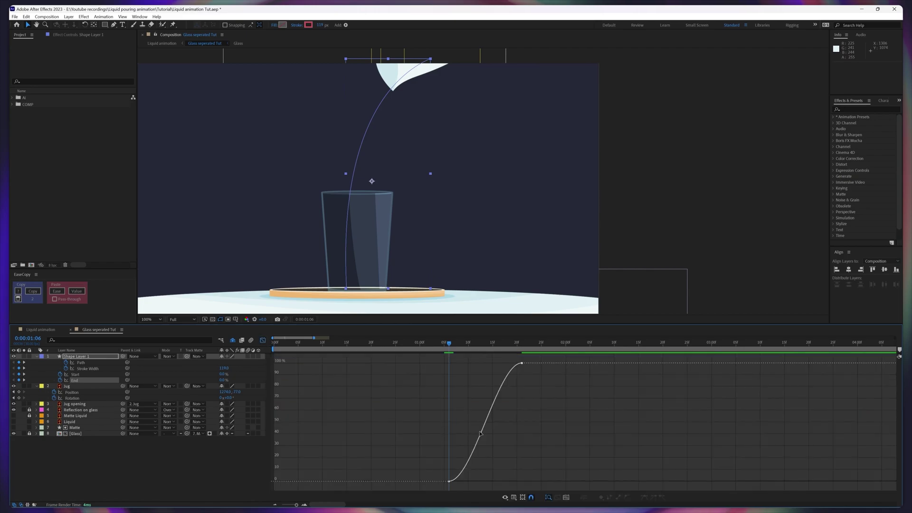
drag(494, 360, 543, 419)
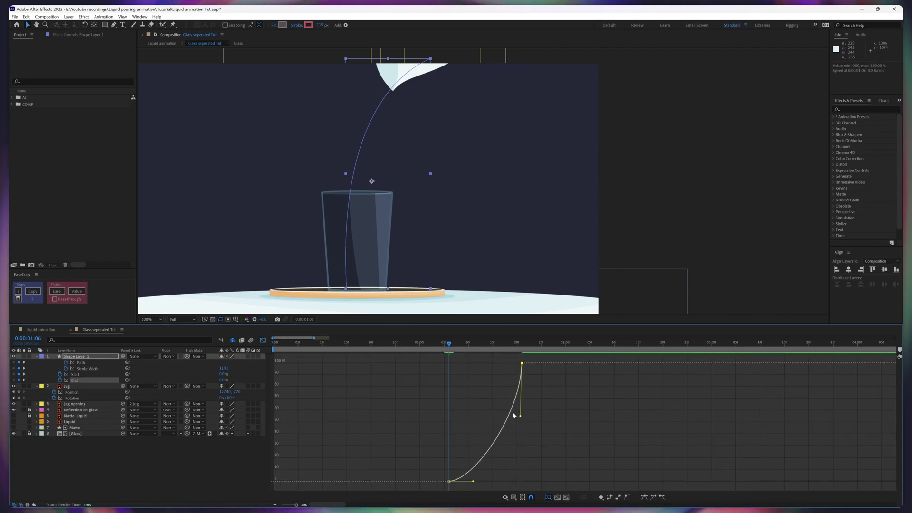
click(262, 340)
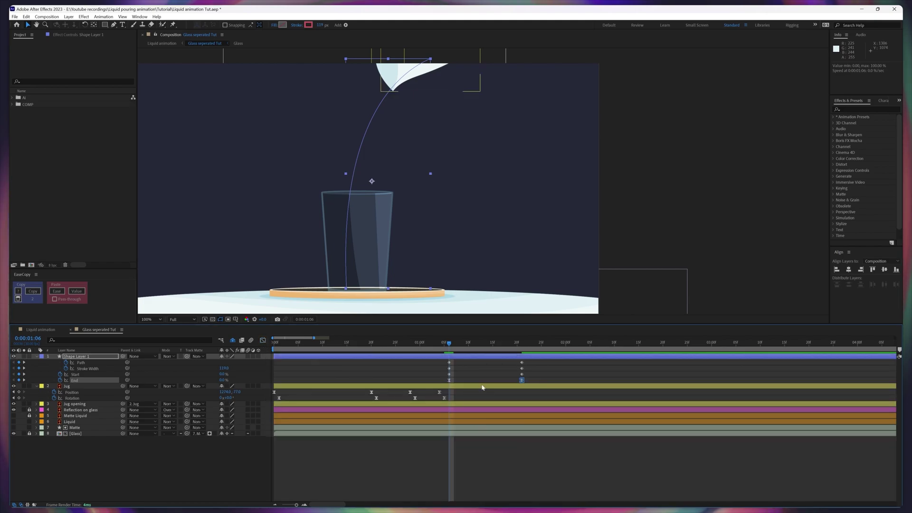
key(space)
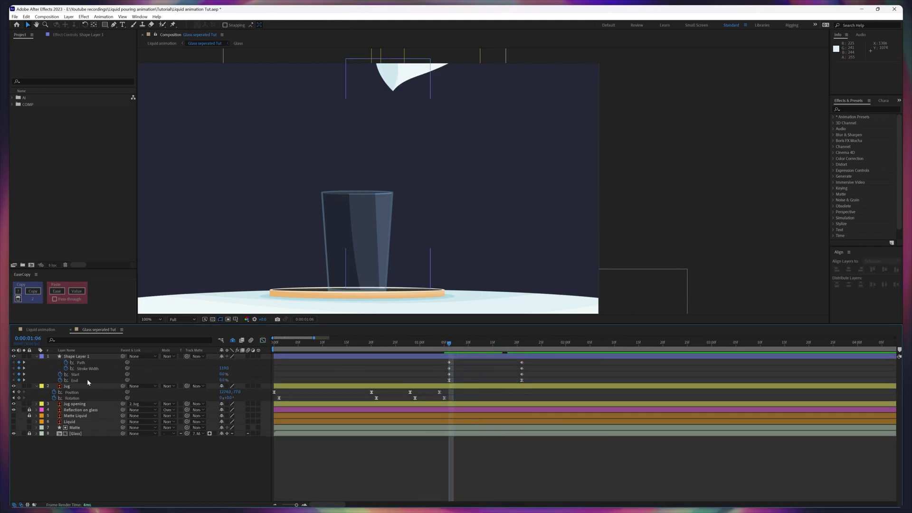
Set the shape layer's Stroke Width to 50 at the 0:00:01:06 keyframe.
click(99, 370)
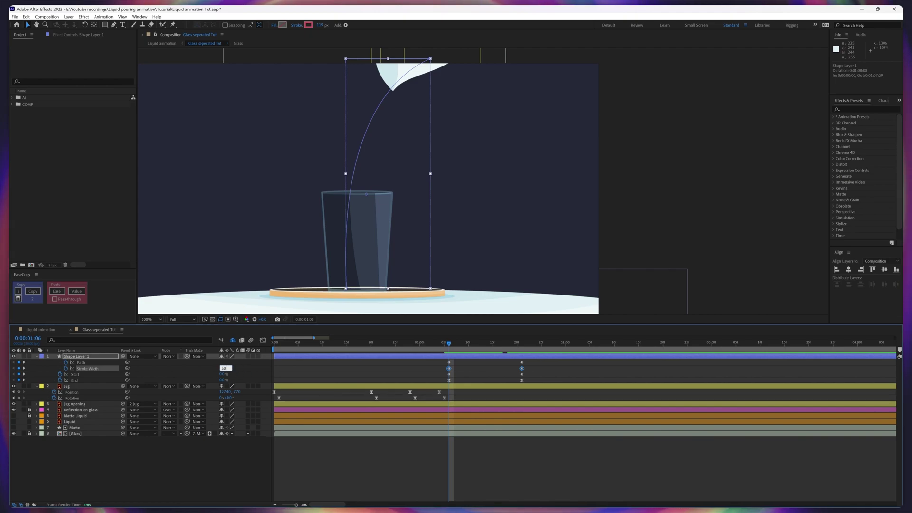
click(499, 373)
click(223, 368)
text(50)
key(Return)
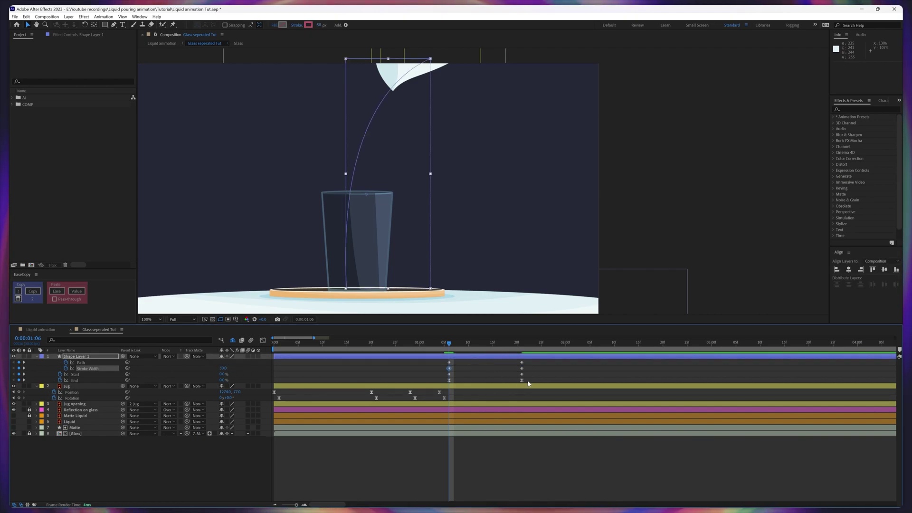
Copy the ease from the Trim Paths End keyframes and apply it to the Stroke Width keyframes.
drag(528, 380, 437, 389)
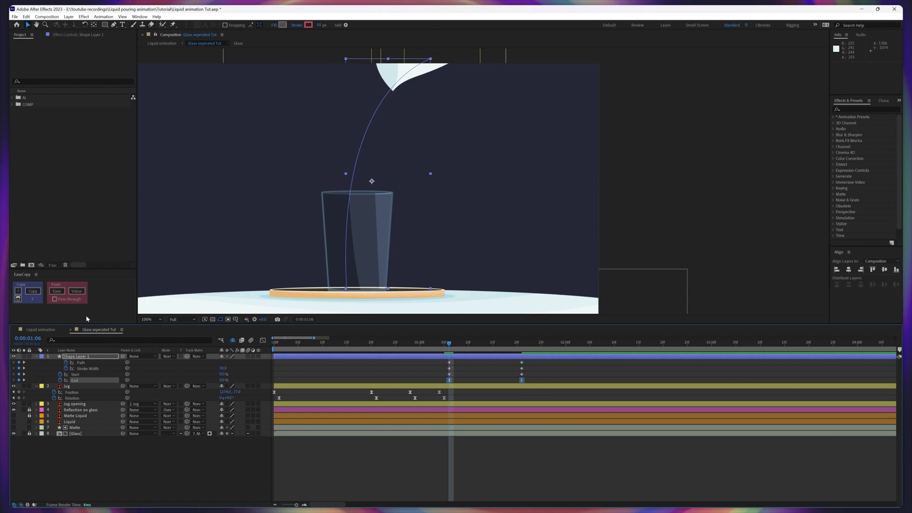
click(37, 294)
click(90, 369)
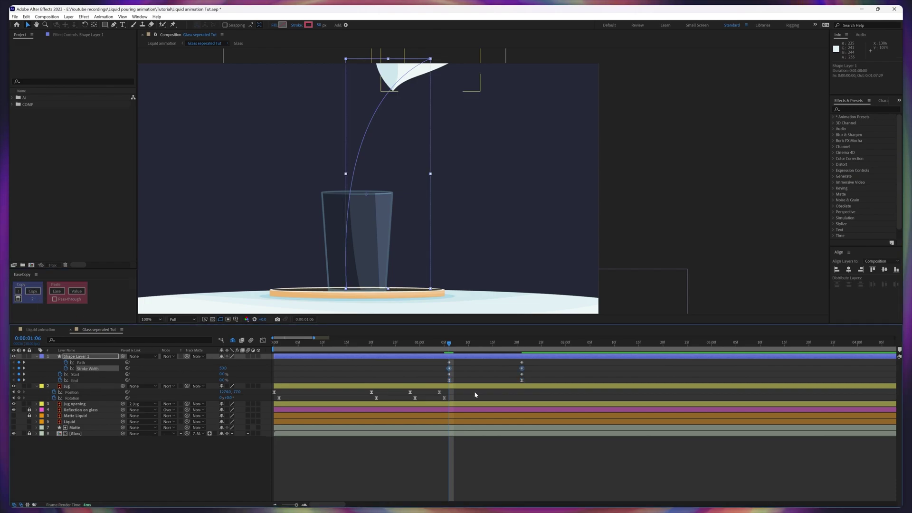
click(57, 291)
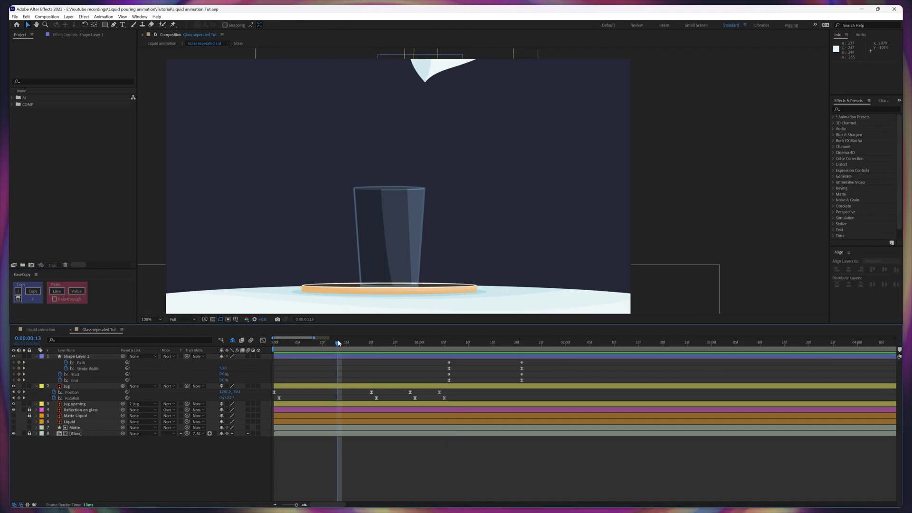
Move all of the stream shape layer's keyframes earlier so they start at 0:00:00:14.
mouse_move(339, 343)
mouse_down()
mouse_move(366, 343)
mouse_move(337, 343)
mouse_up()
click(449, 364)
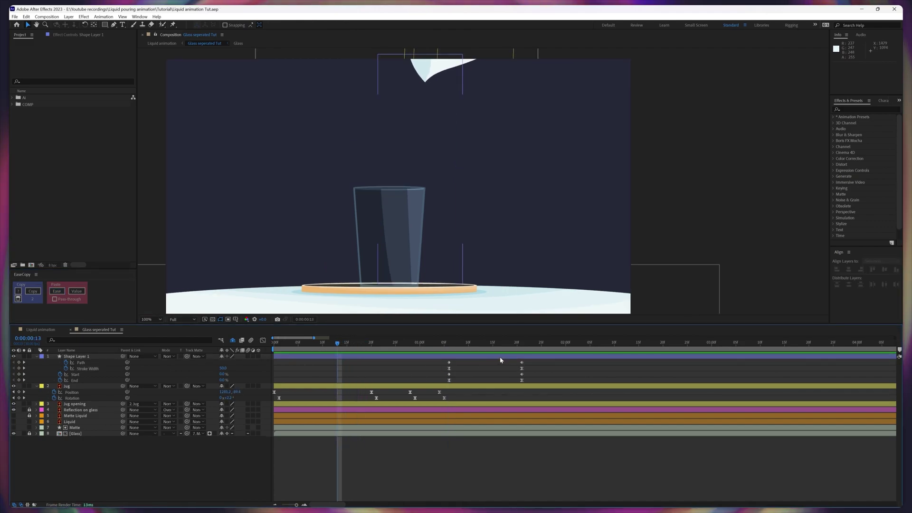
drag(500, 360, 393, 364)
At 0:00:00:21, adjust the curve handle at the stream path's upper end so the liquid follows the jug spout.
drag(339, 344, 376, 348)
click(81, 362)
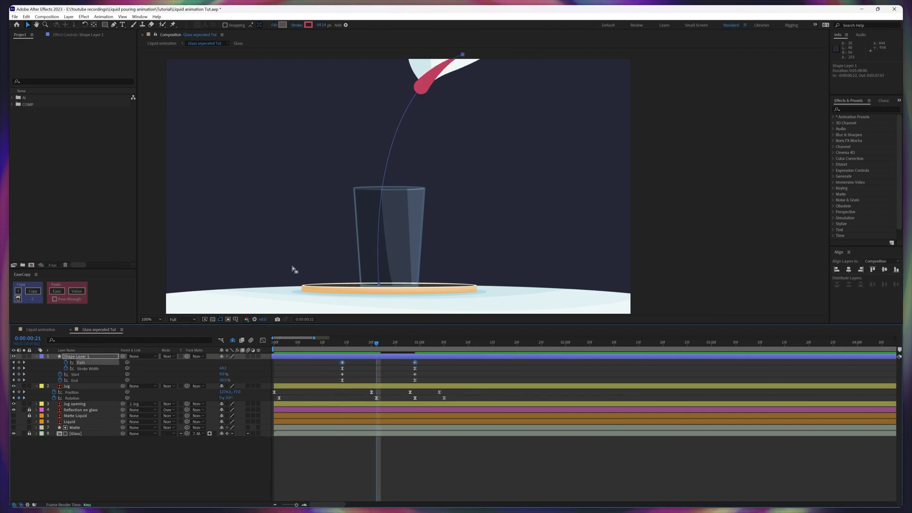
click(464, 53)
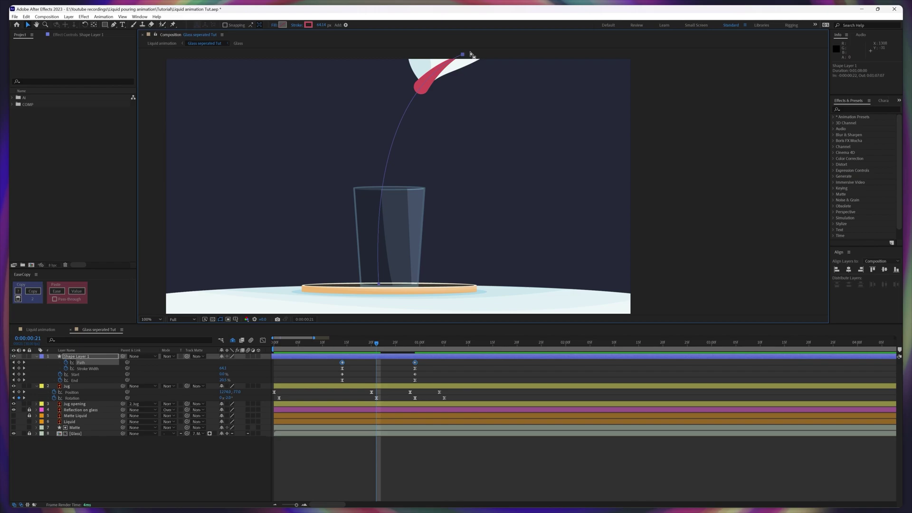
click(462, 55)
drag(413, 76, 407, 72)
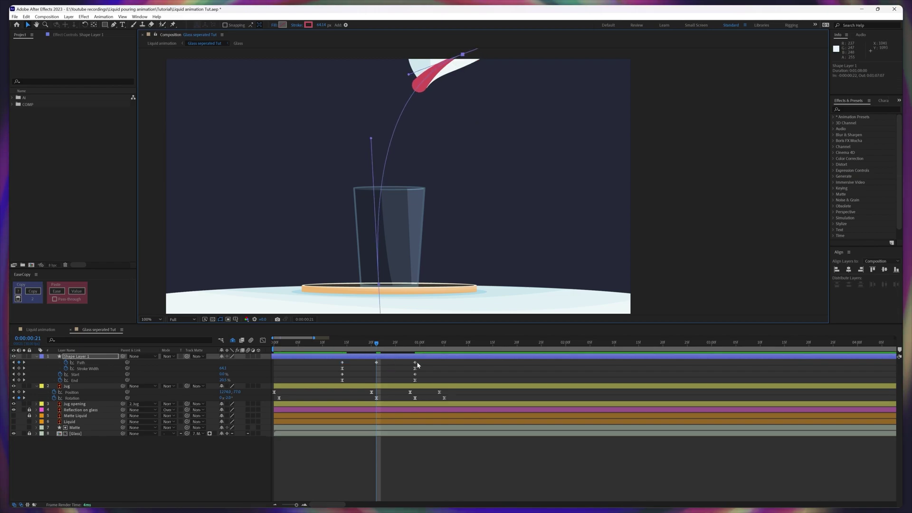
Apply the copied ease to the first and last Path keyframes and make the middle one Auto Bezier, previewing the pour.
drag(418, 366, 342, 362)
ctrl+click(376, 362)
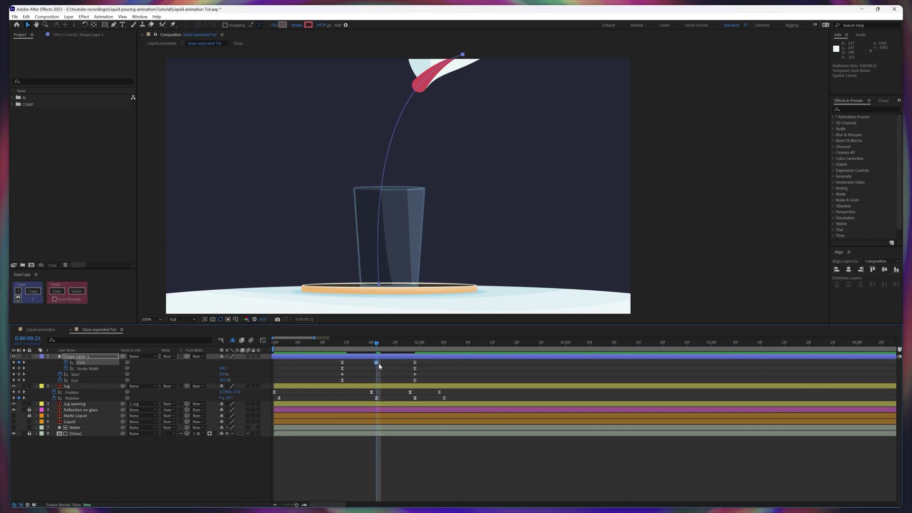
key(space)
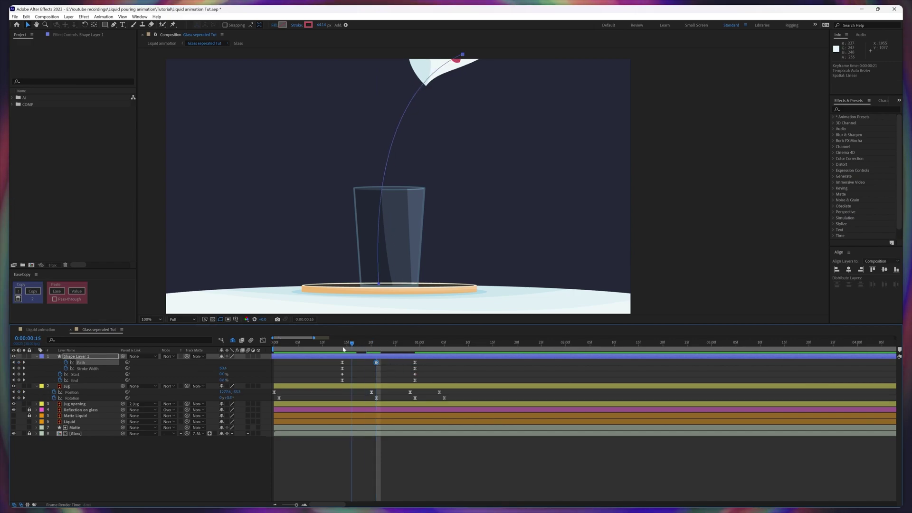
click(391, 365)
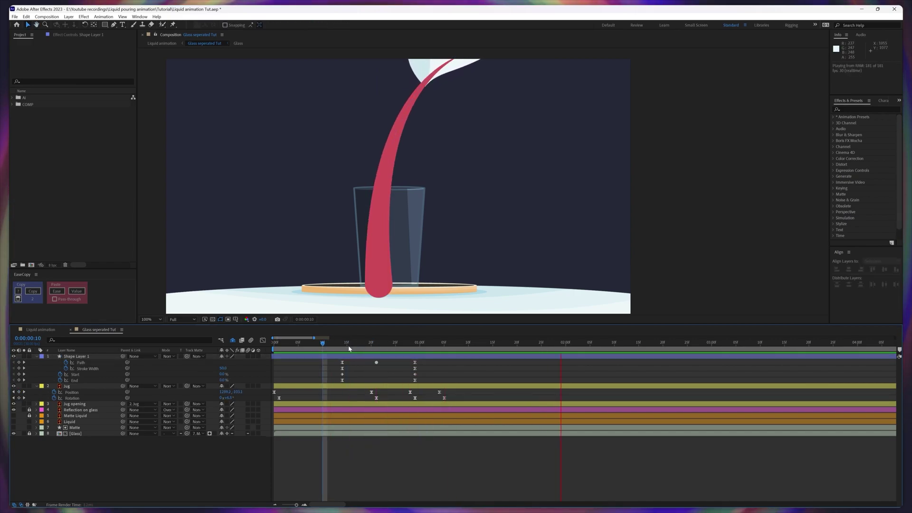
Rename the stream shape layer as liquid fall.
click(344, 345)
click(90, 357)
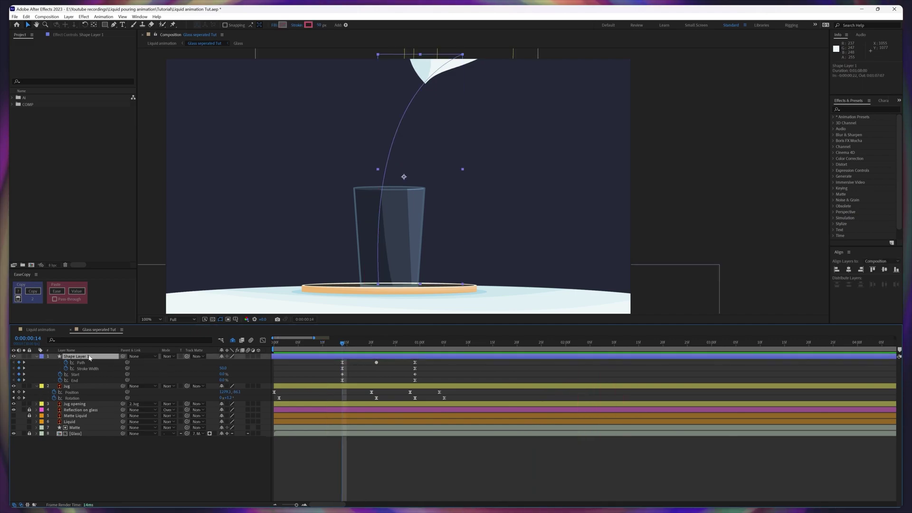
key(Return)
text(liquid fall)
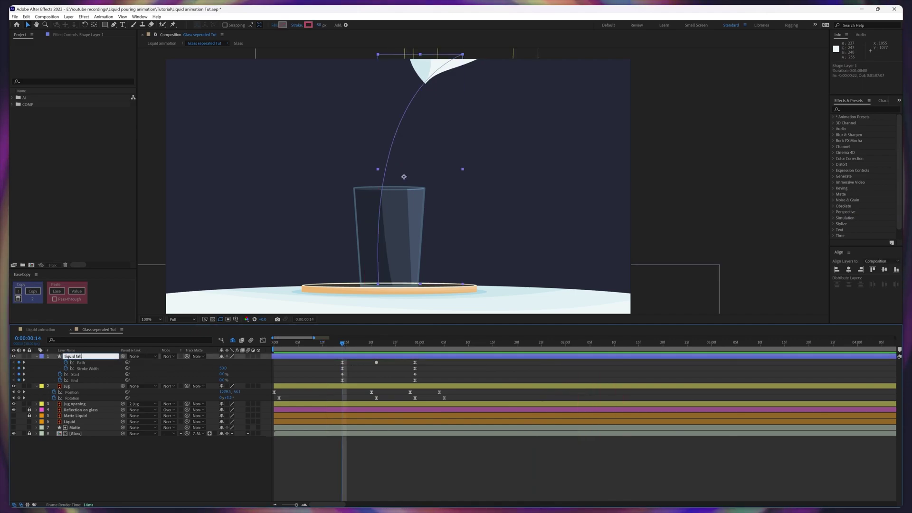
key(Return)
Place the liquid fall layer below the Jug layer and trim its start to 0:00:00:14.
key(ctrl+bracketleft)
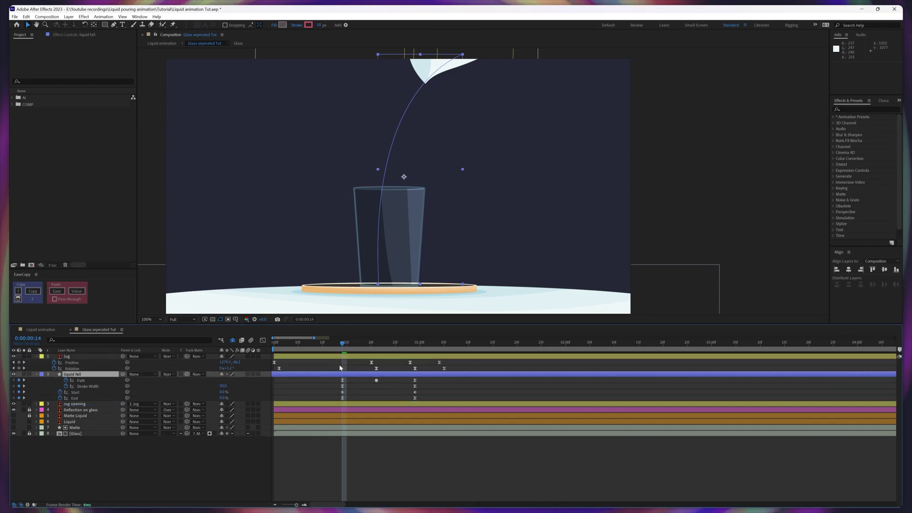
key(space)
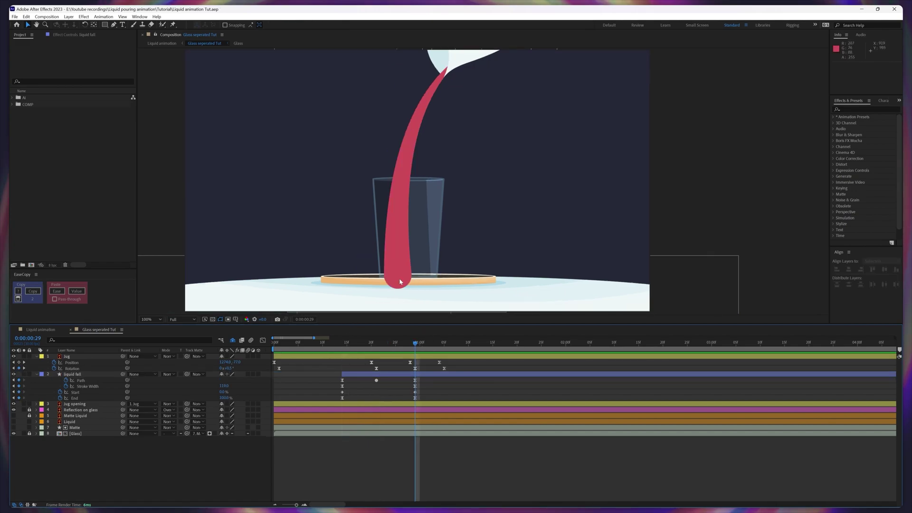
Draw a mask on the liquid fall layer that surrounds the stream and cuts its end along the curved glass bottom.
scroll(414, 281, up, 1)
drag(416, 280, 480, 196)
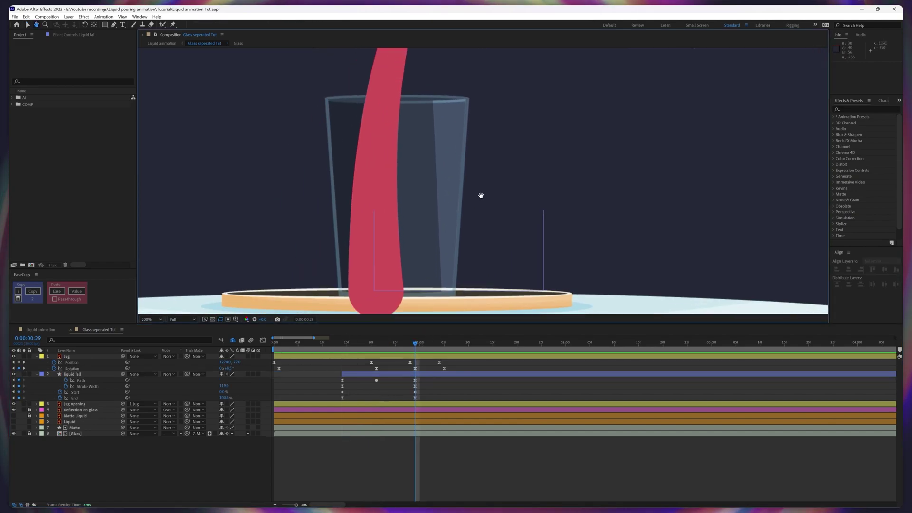
click(427, 376)
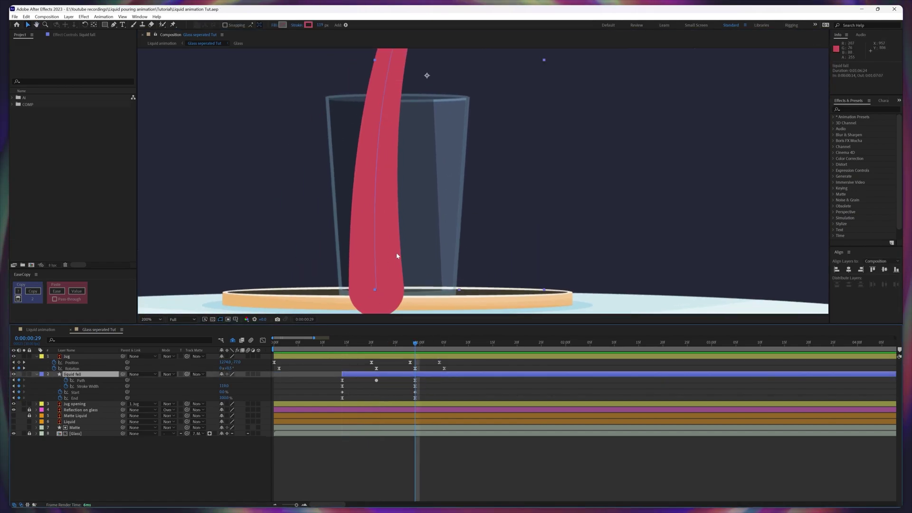
click(114, 24)
click(342, 289)
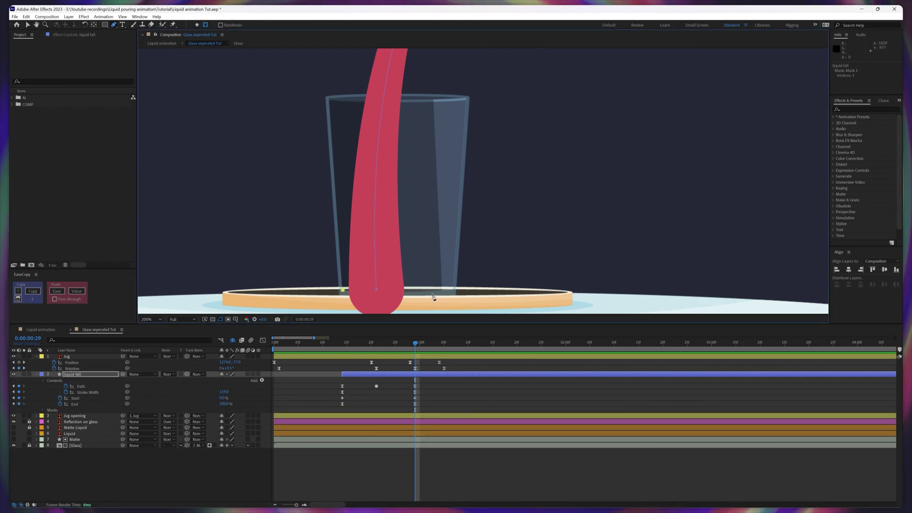
drag(452, 290, 499, 284)
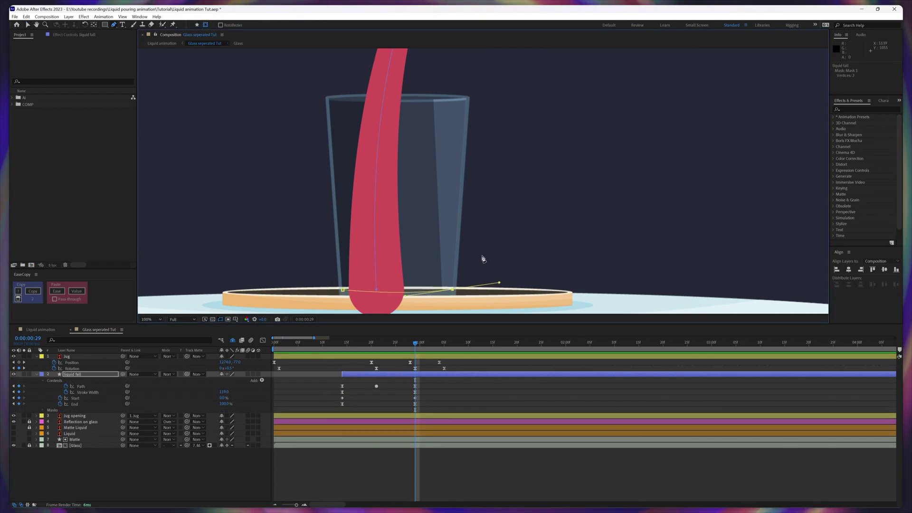
scroll(429, 238, down, 5)
click(474, 186)
click(465, 146)
click(375, 153)
click(382, 215)
click(418, 244)
scroll(475, 181, up, 4)
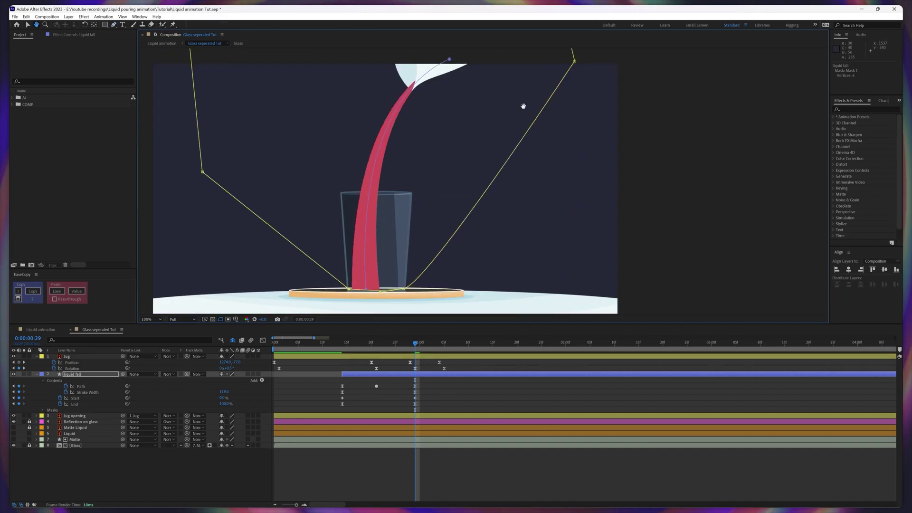
Show the Liquid layer and move its artwork aside, clear of the glass on its right.
click(448, 405)
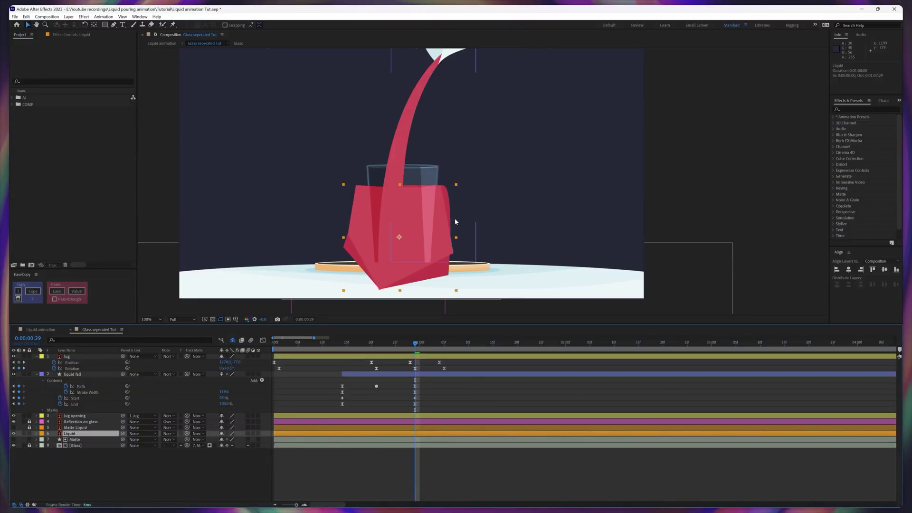
drag(455, 222, 619, 157)
click(453, 387)
Draw a rectangle across the lower part of the glass, filled with the red sampled from the Liquid artwork and without a stroke.
key(q)
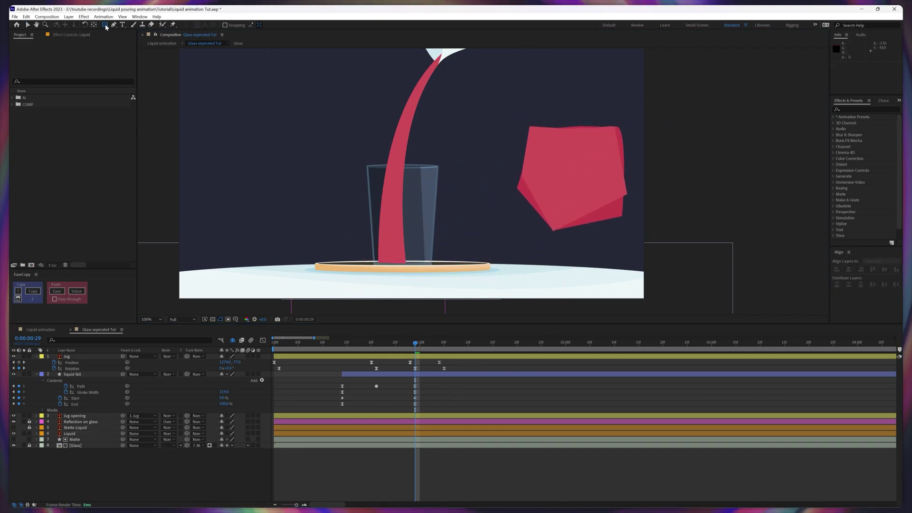
mouse_move(257, 201)
mouse_down()
mouse_move(327, 240)
mouse_move(485, 287)
mouse_up()
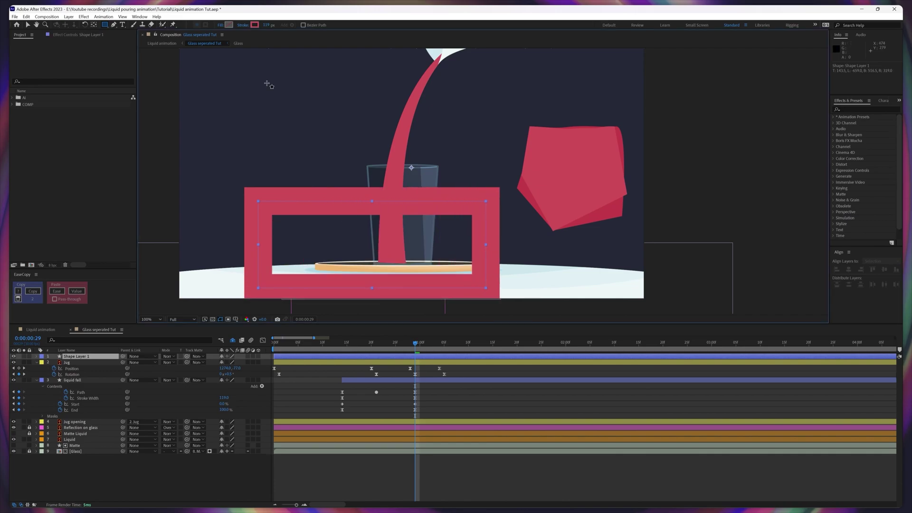
click(228, 25)
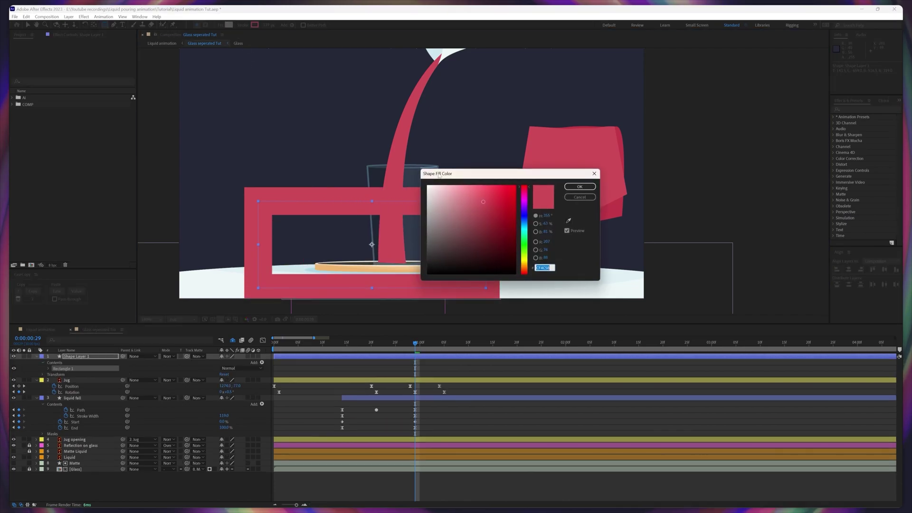
click(568, 221)
click(557, 154)
click(581, 190)
click(243, 25)
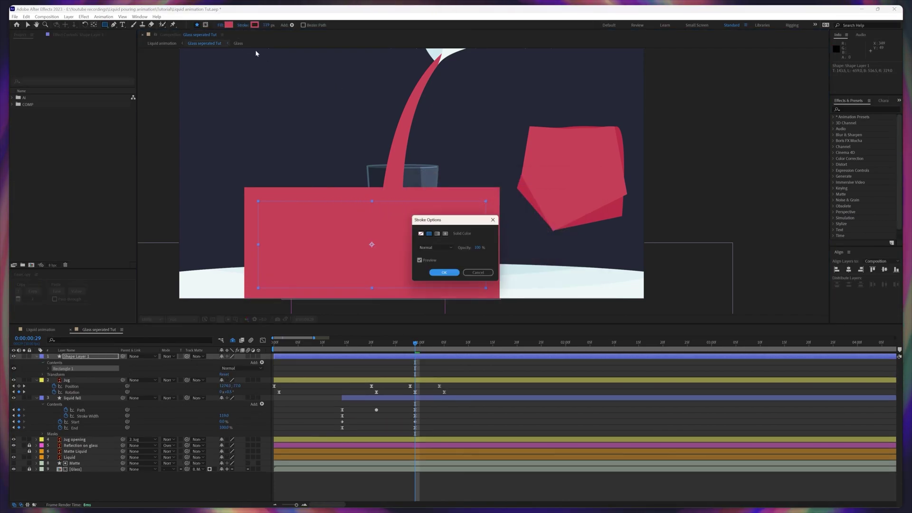
click(421, 232)
click(443, 272)
Reposition the red rectangle over the glass and stretch it wider and slightly taller.
scroll(407, 247, down, 1)
key(v)
drag(428, 234, 427, 244)
drag(430, 221, 443, 222)
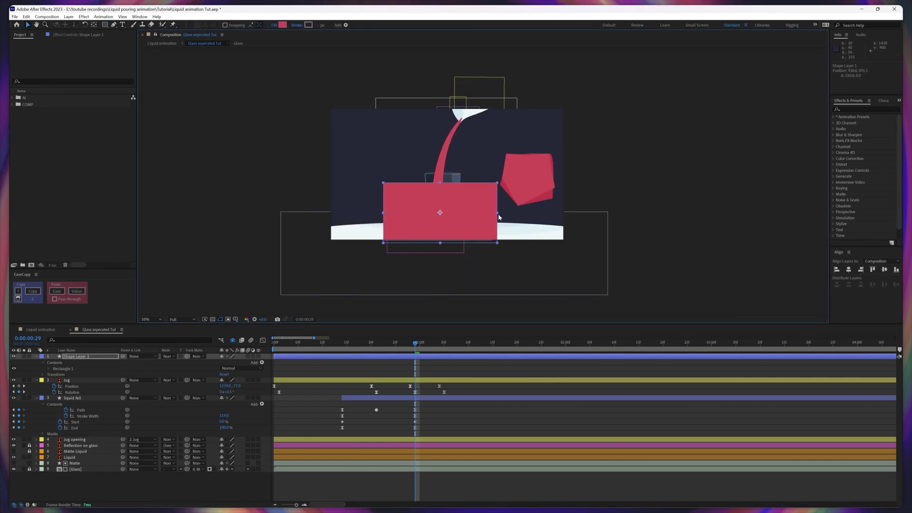
drag(497, 214, 511, 215)
drag(440, 243, 441, 247)
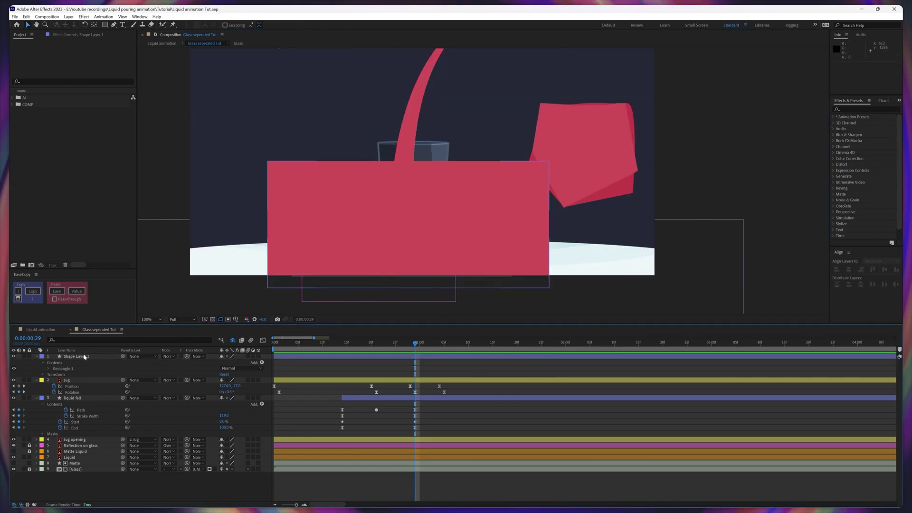
Rename the rectangle layer as Liquid fill and place it directly below the Matte Liquid layer.
click(84, 357)
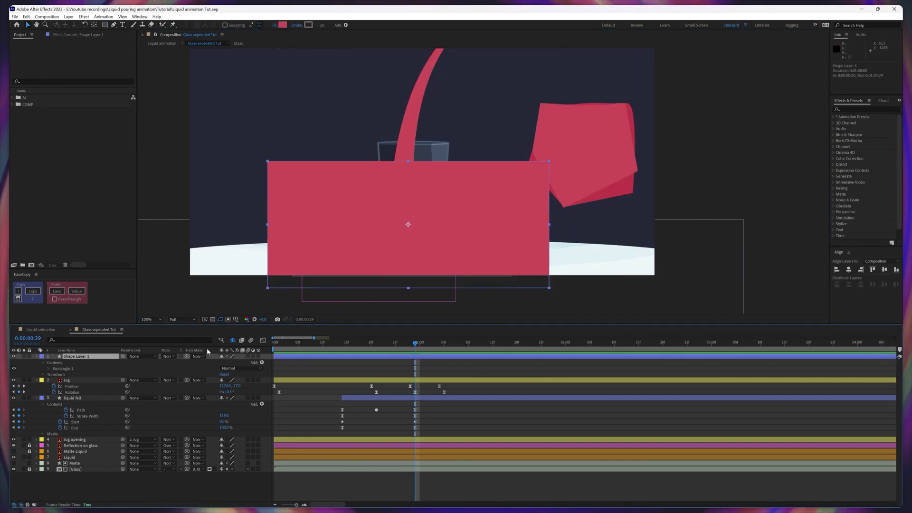
text(Liquid fill)
key(Return)
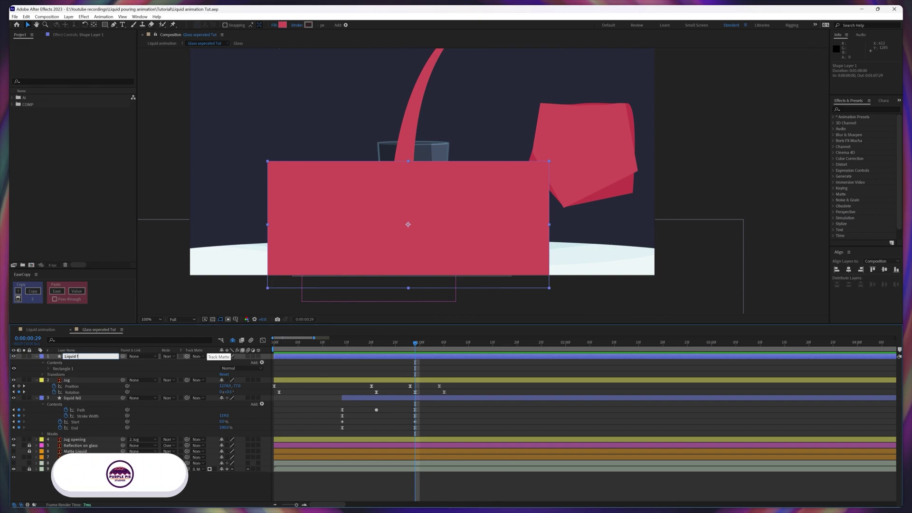
drag(86, 358, 86, 455)
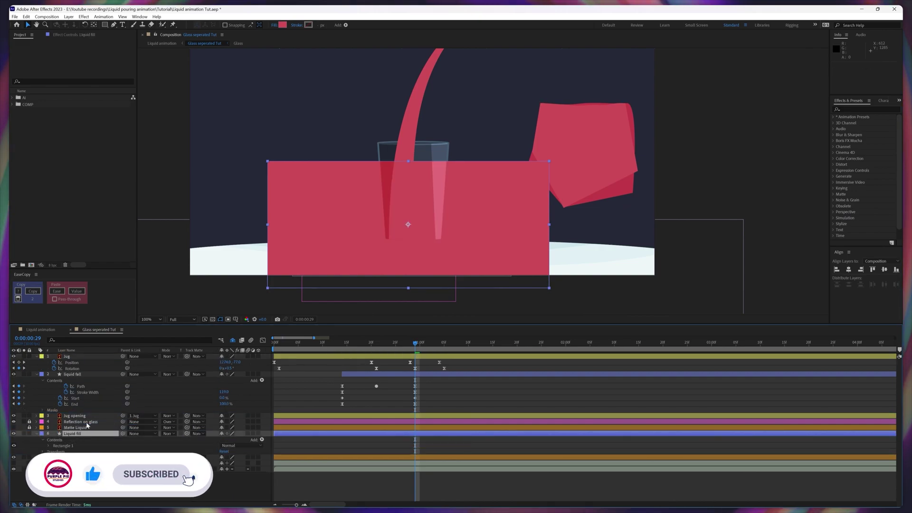
Check the Matte Liquid shape and set it as the track matte of the Liquid fill layer.
click(14, 428)
click(14, 428)
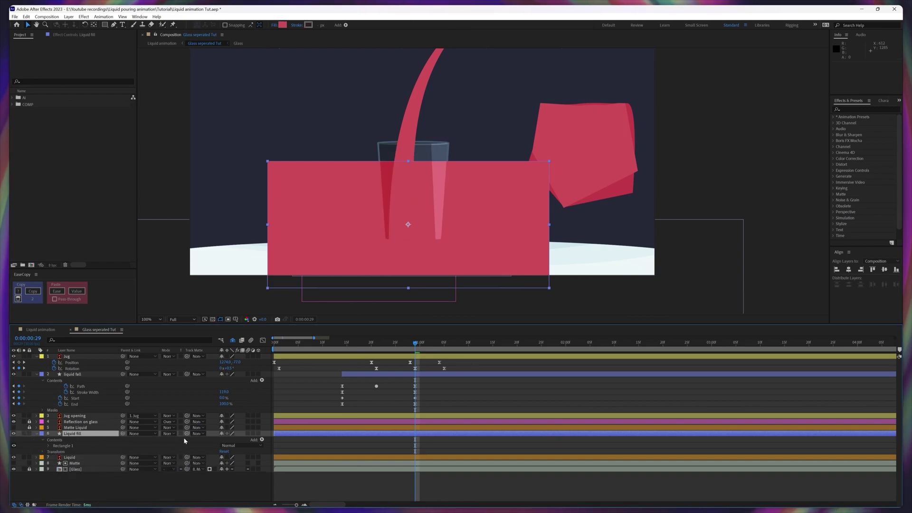
drag(187, 434, 86, 428)
Preview the pour and shift the Liquid fill layer to start at 0:00:00:29.
drag(414, 344, 345, 353)
key(space)
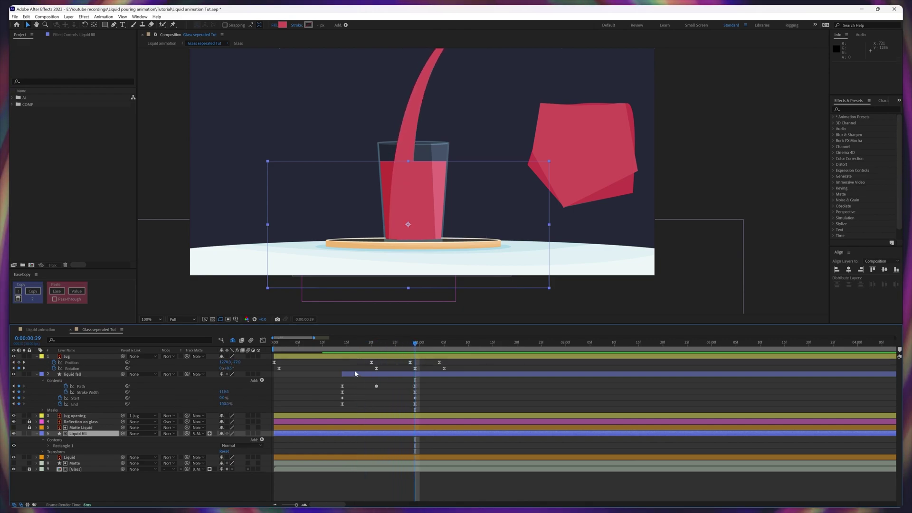
drag(295, 436, 429, 433)
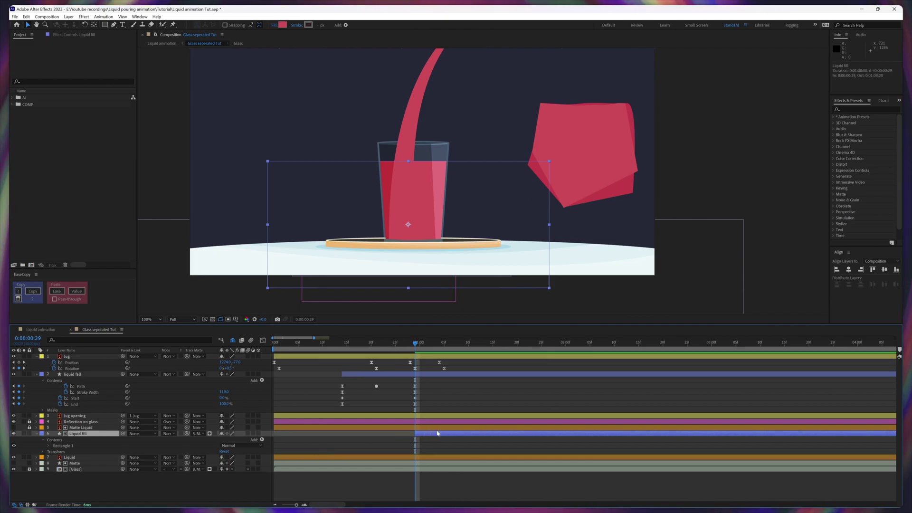
Separate the Liquid fill layer's Position dimensions and keyframe Y Position at 0:00:00:29 before advancing to 0:00:02:09.
key(p)
right_click(71, 438)
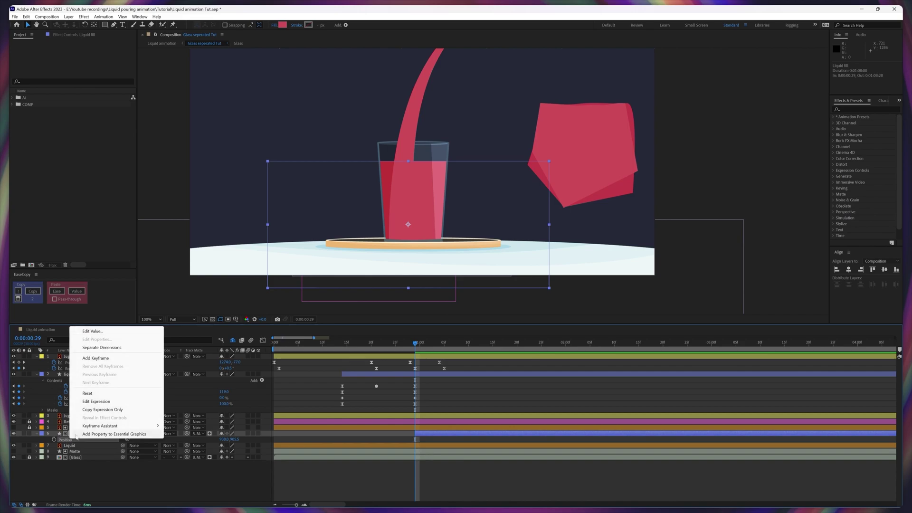
click(100, 348)
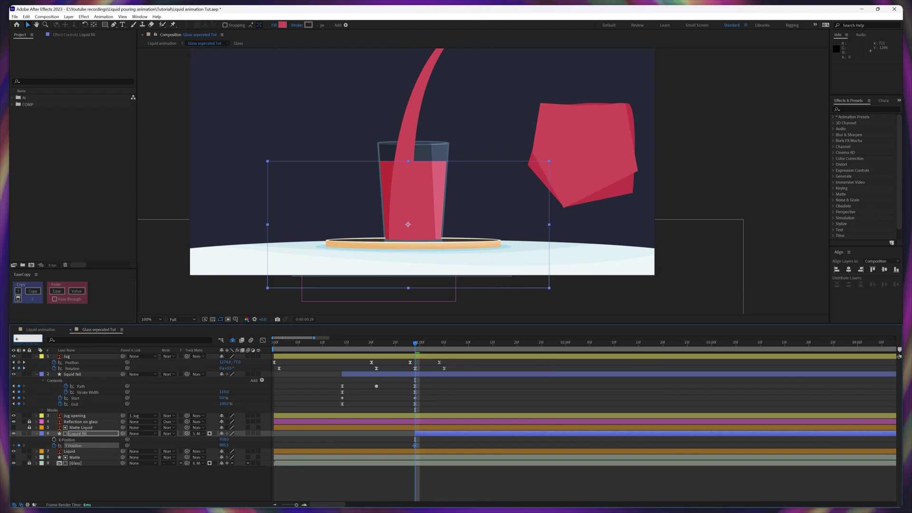
key(Return)
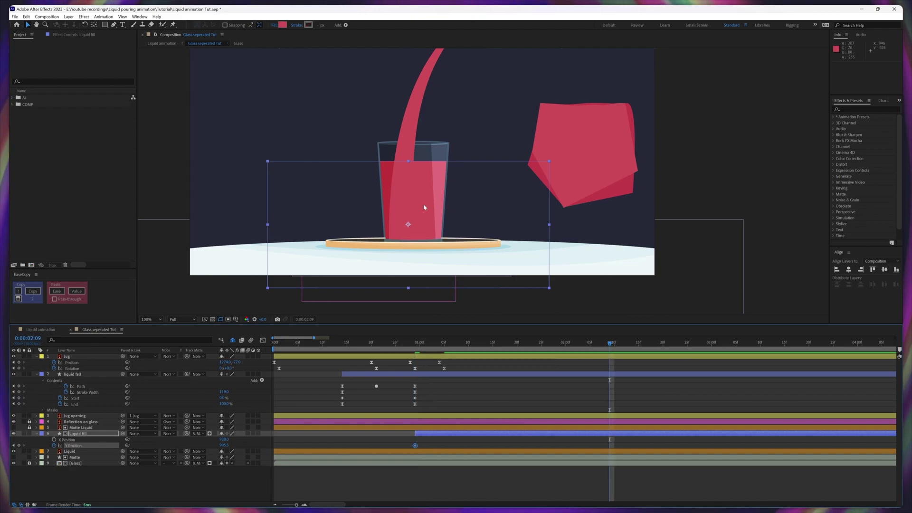
Lower the Liquid fill rectangle below the glass at 0:00:02:09, then time-reverse its Y Position keyframes and apply Easy Ease.
drag(423, 206, 471, 263)
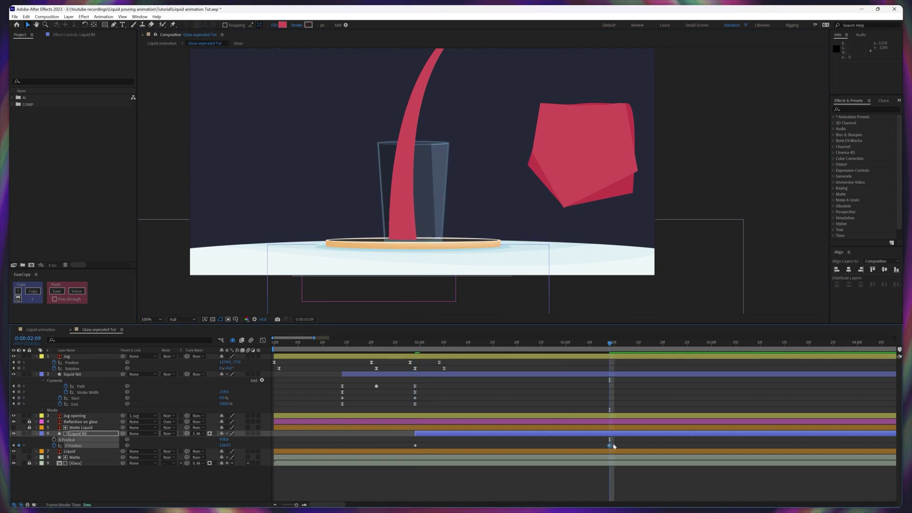
right_click(415, 445)
mouse_move(456, 440)
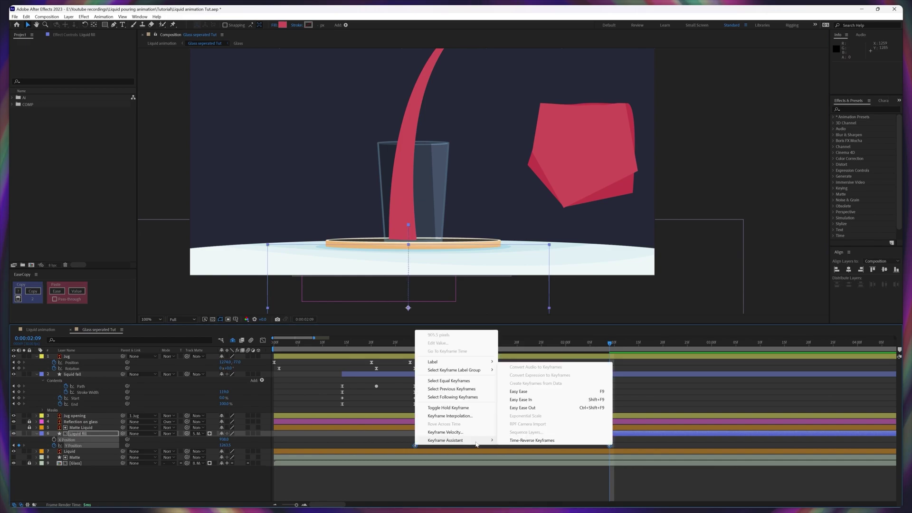
click(520, 441)
key(F9)
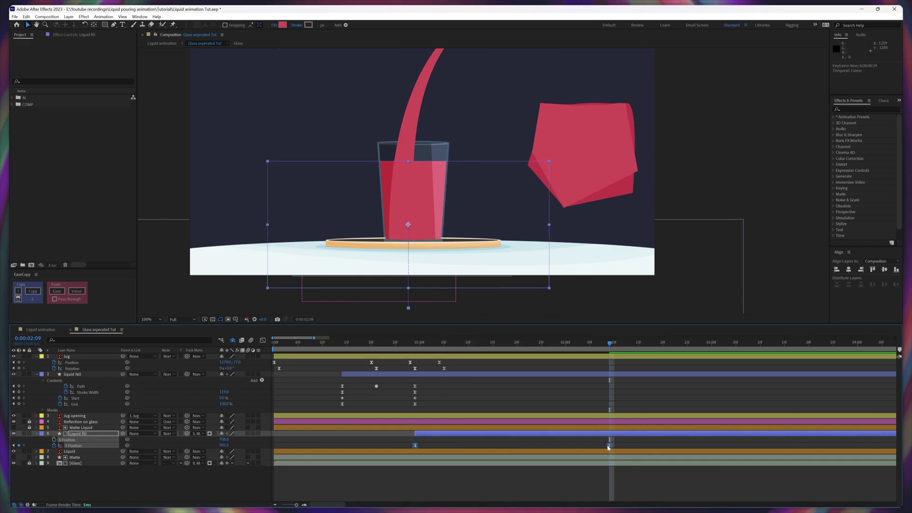
Reshape the Liquid fill's Y Position value graph with a shorter ease-out and longer ease-in, and extend its last keyframe to 0:00:03:04.
click(263, 341)
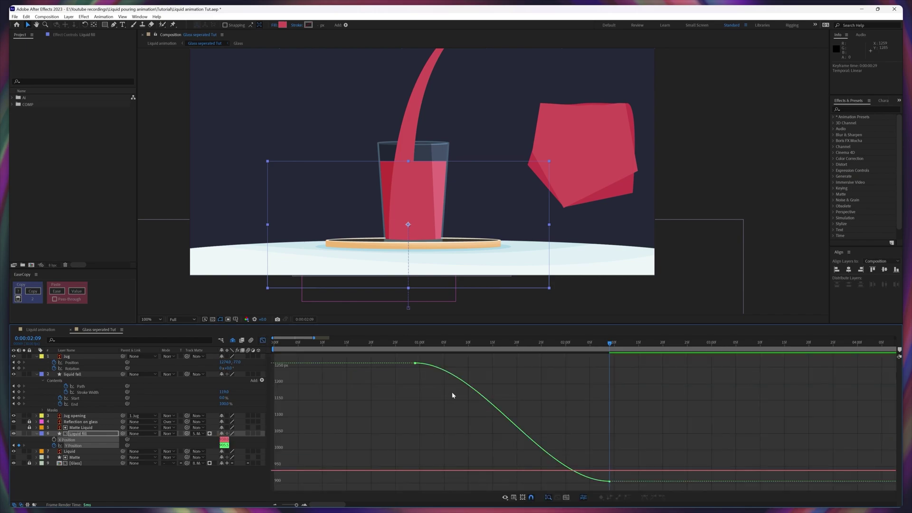
click(431, 365)
drag(480, 363, 440, 363)
drag(544, 481, 502, 482)
drag(610, 482, 731, 482)
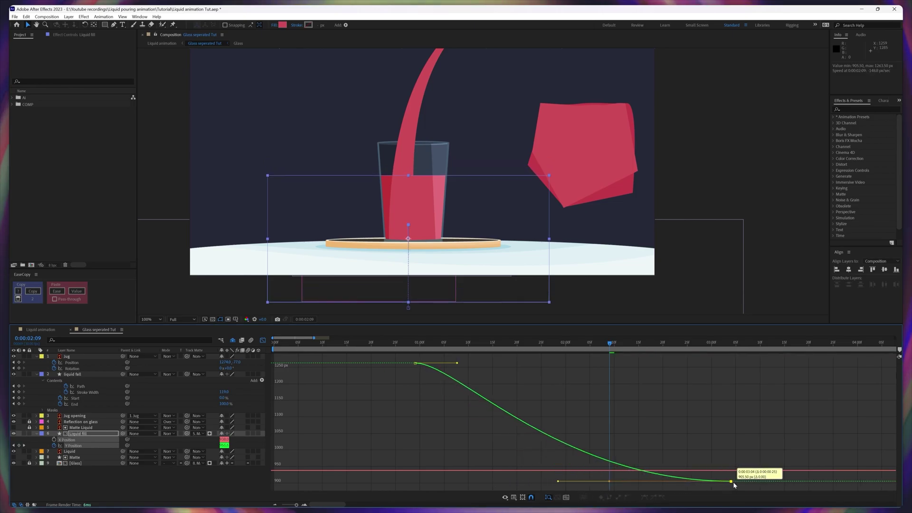
Preview the rising liquid and shift the Liquid fill layer about three frames earlier.
click(262, 341)
click(505, 235)
key(space)
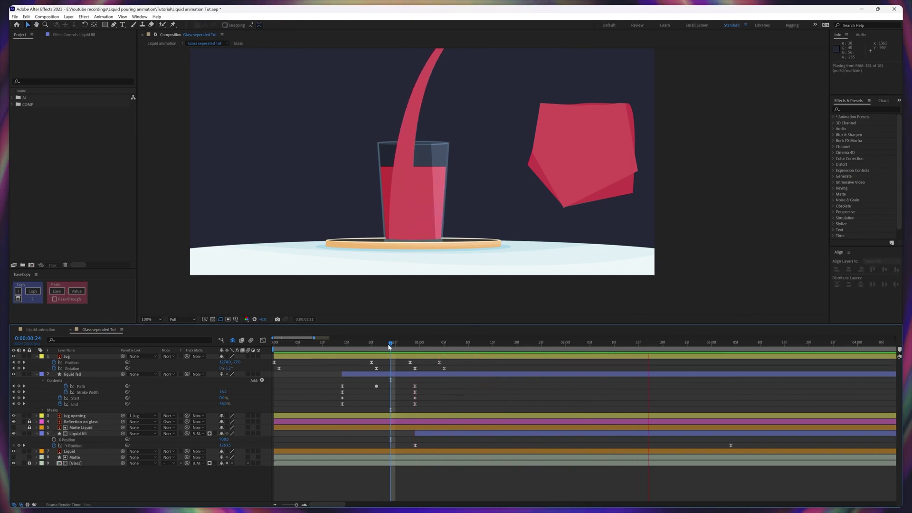
click(410, 345)
drag(410, 349, 400, 347)
drag(429, 434, 420, 435)
click(447, 389)
key(space)
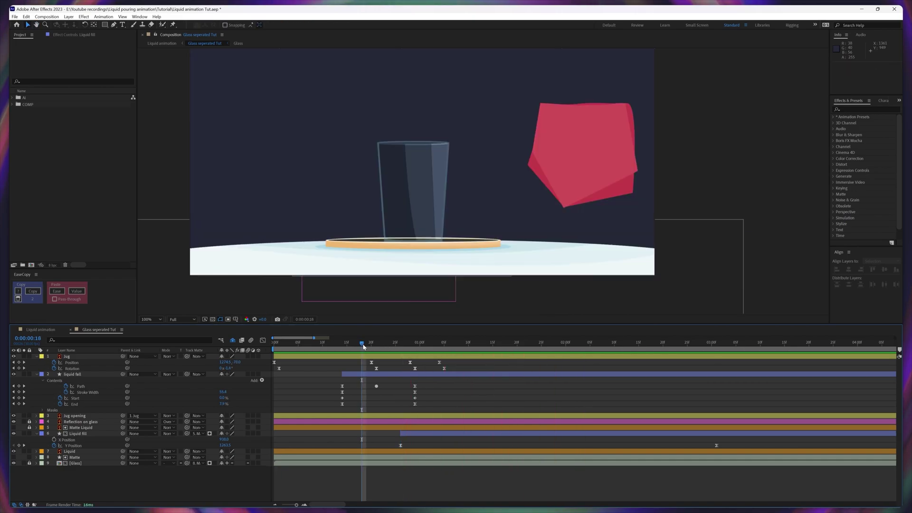
Keyframe the liquid fall's trim Start at 0:00:02:12 and set it to 100% at 0:00:02:27.
click(442, 346)
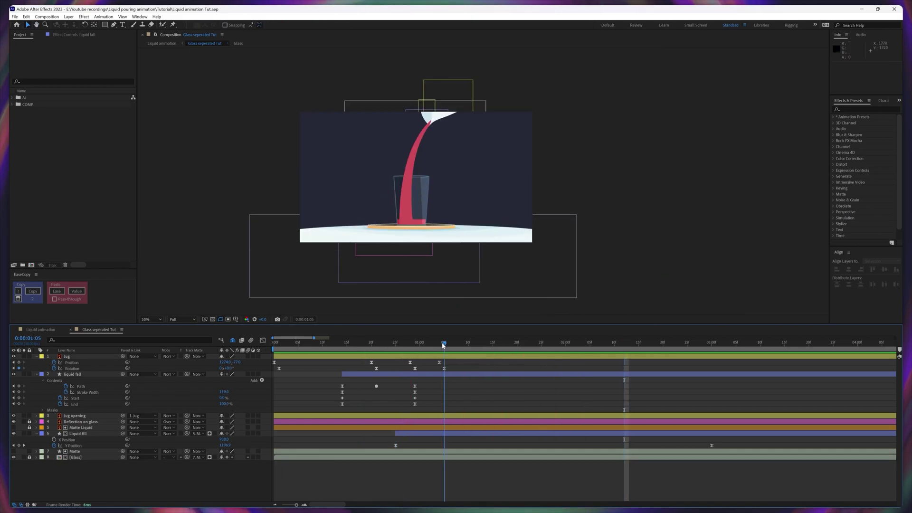
drag(443, 345, 623, 359)
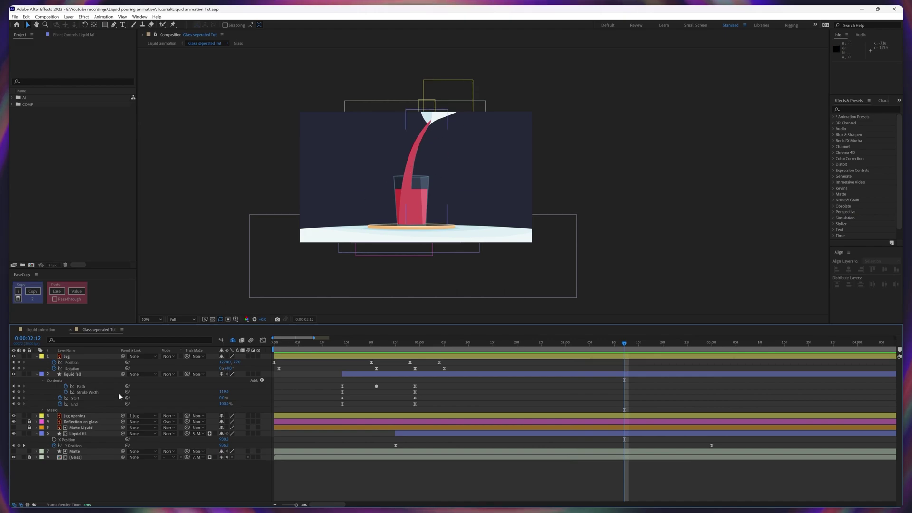
click(19, 398)
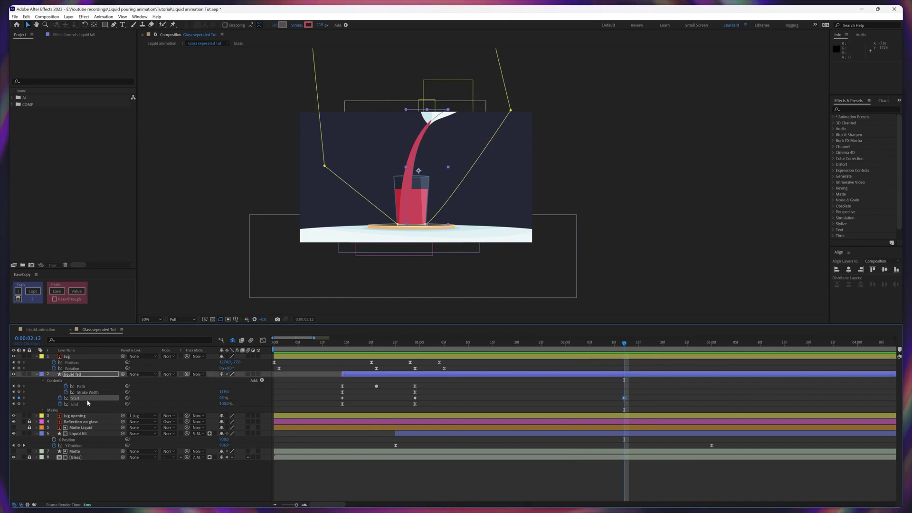
click(698, 344)
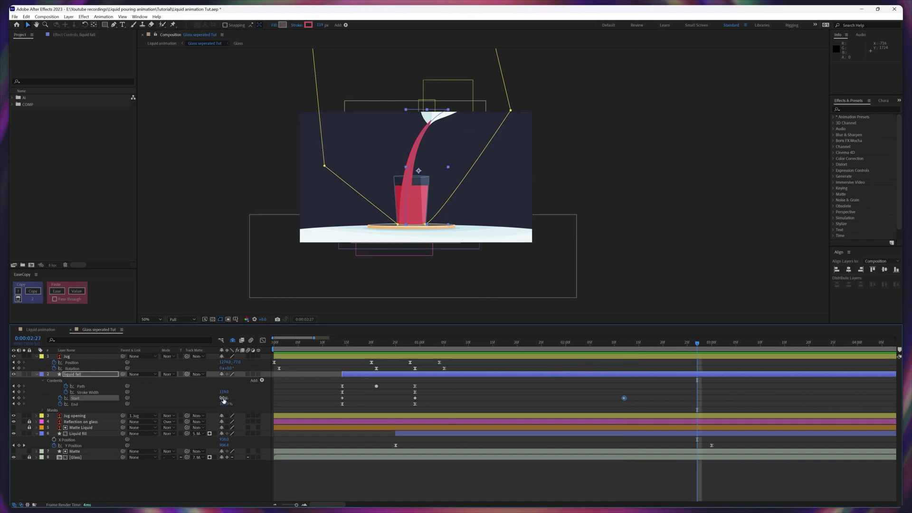
drag(223, 400, 293, 397)
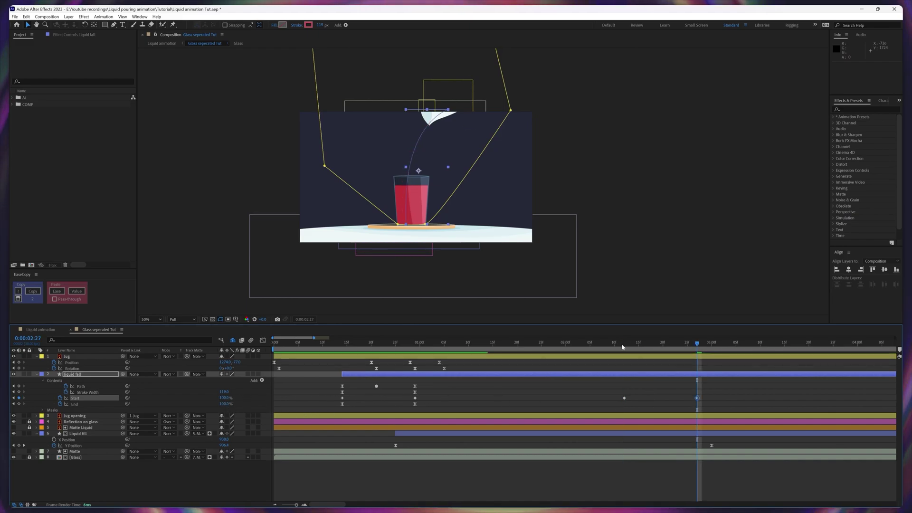
Keyframe the liquid fall's Stroke Width at 0:00:02:12 and set it to 50 at 0:00:02:27.
key(j)
click(18, 392)
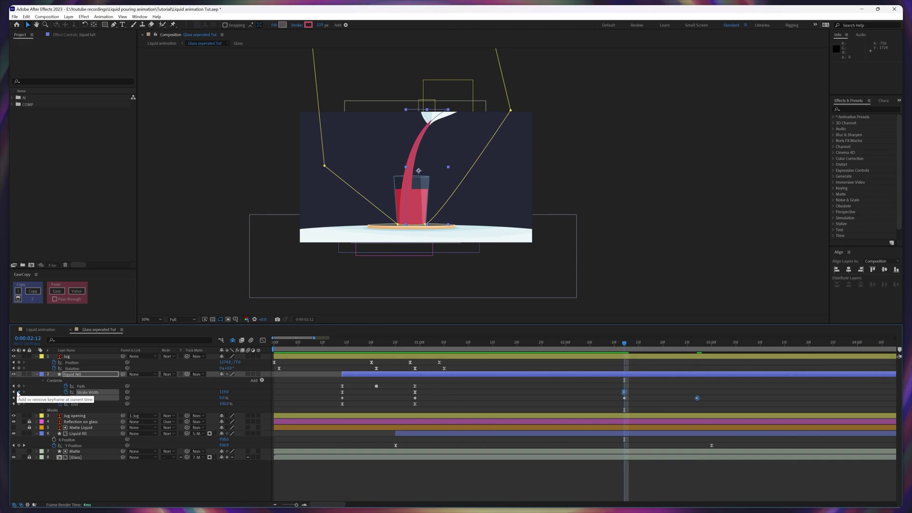
key(k)
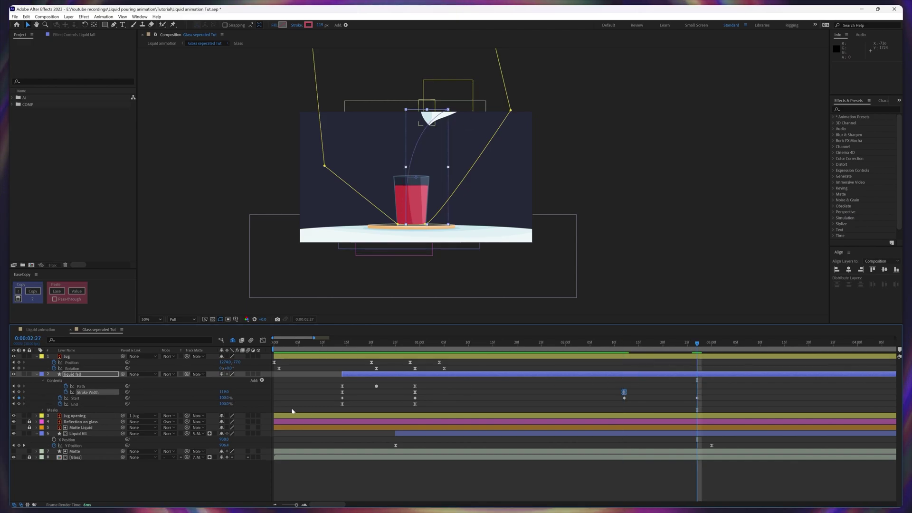
click(224, 392)
text(50)
key(Return)
Shape the value graph of the last two Start keyframes so the stream leaves slowly and accelerates to the end.
drag(706, 397, 601, 412)
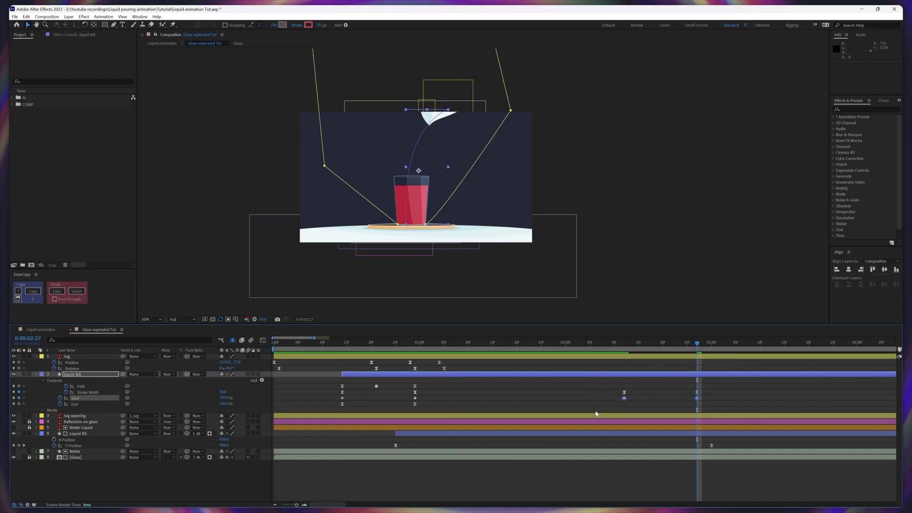
click(262, 341)
drag(672, 363, 700, 395)
key(ctrl+z)
drag(685, 359, 697, 405)
drag(648, 481, 651, 482)
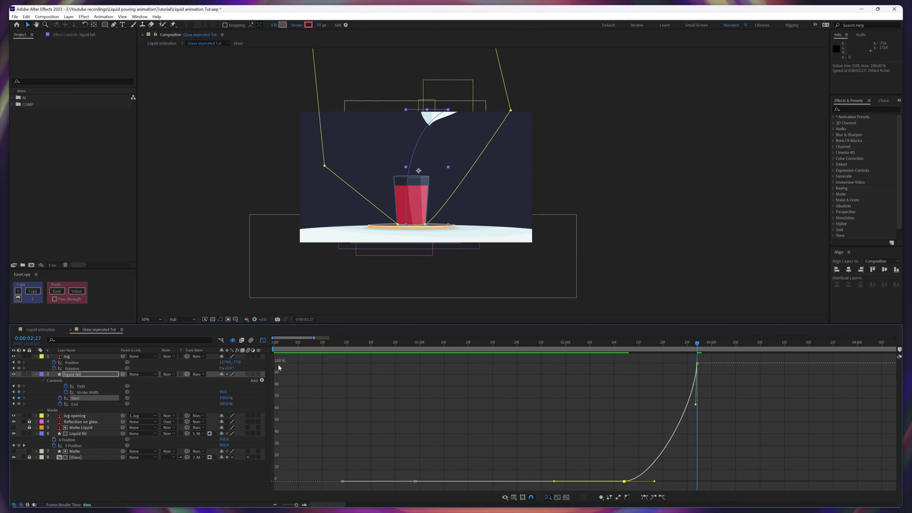
click(262, 340)
Copy the easing of the last two Start keyframes onto the last two Stroke Width keyframes with EaseCopy.
click(35, 294)
drag(714, 385, 622, 402)
click(51, 291)
Move the Start and Stroke Width keyframes at 0:00:02:12 to 0:00:02:09 and preview the end of the pour.
drag(624, 398, 609, 398)
click(595, 395)
click(571, 343)
key(space)
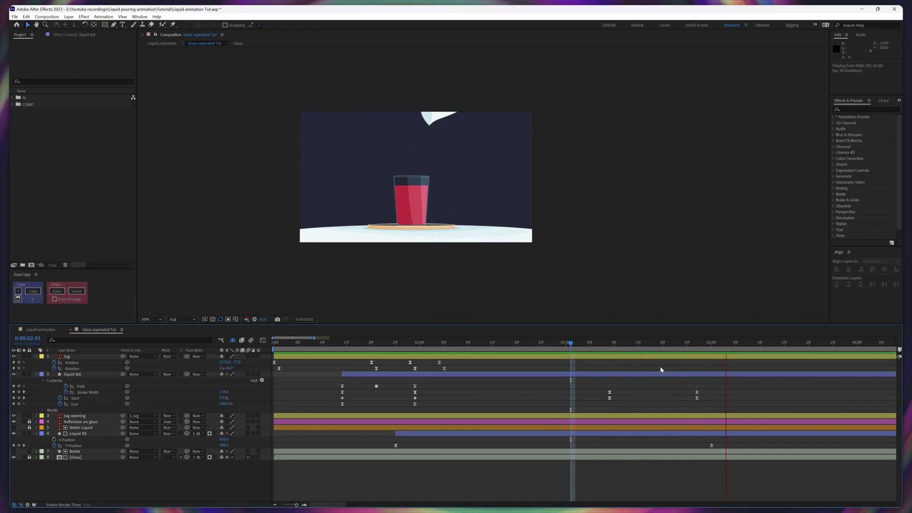
Place the liquid fall layer directly below Reflection on glass and the Jug opening layer directly below Liquid fill.
click(83, 374)
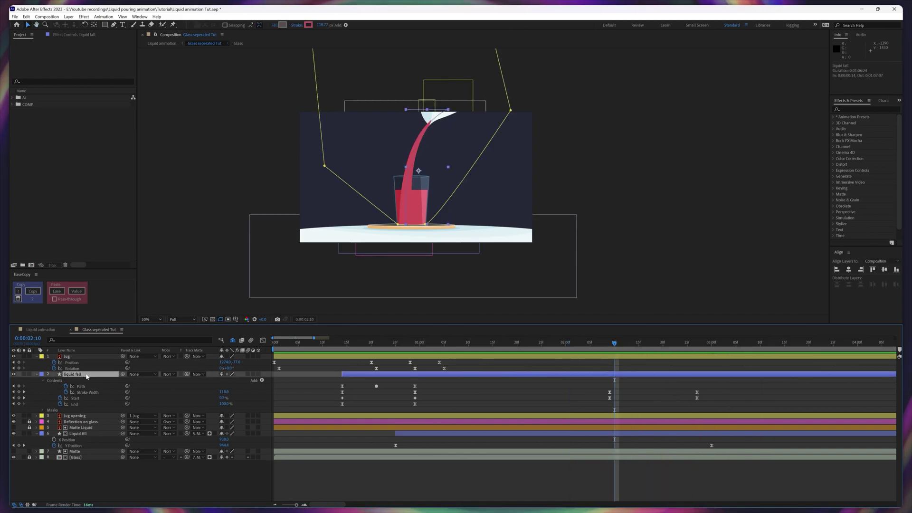
drag(87, 375, 109, 426)
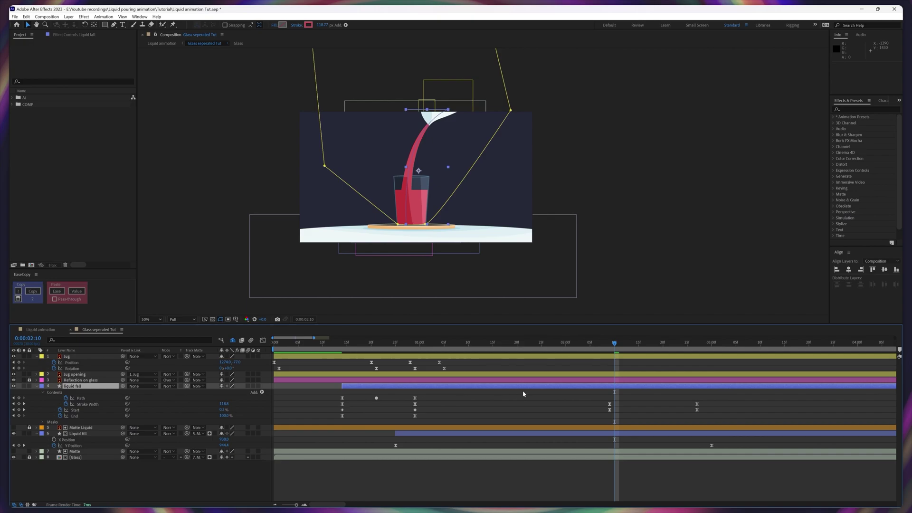
click(602, 406)
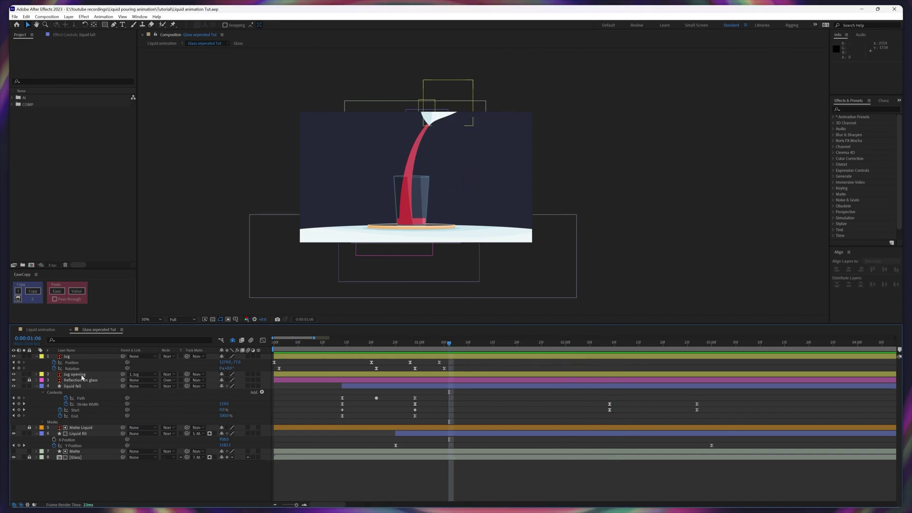
click(82, 375)
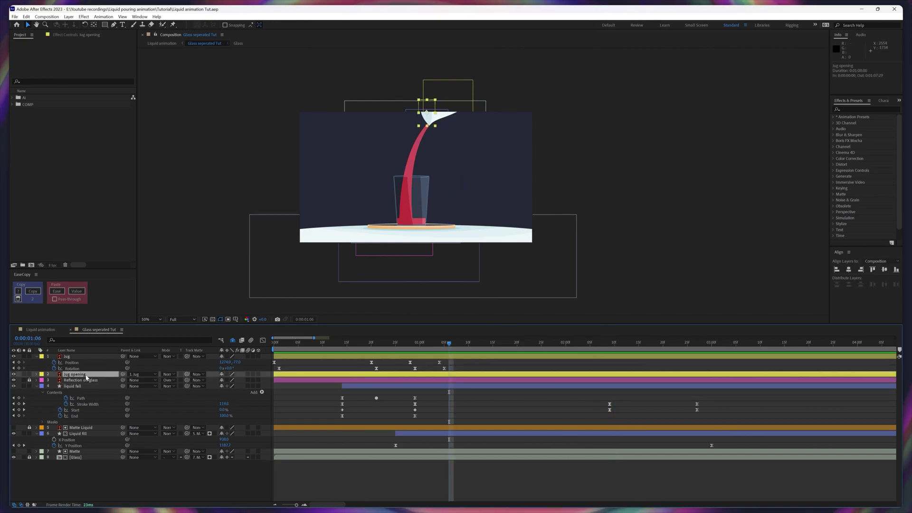
drag(83, 376, 109, 440)
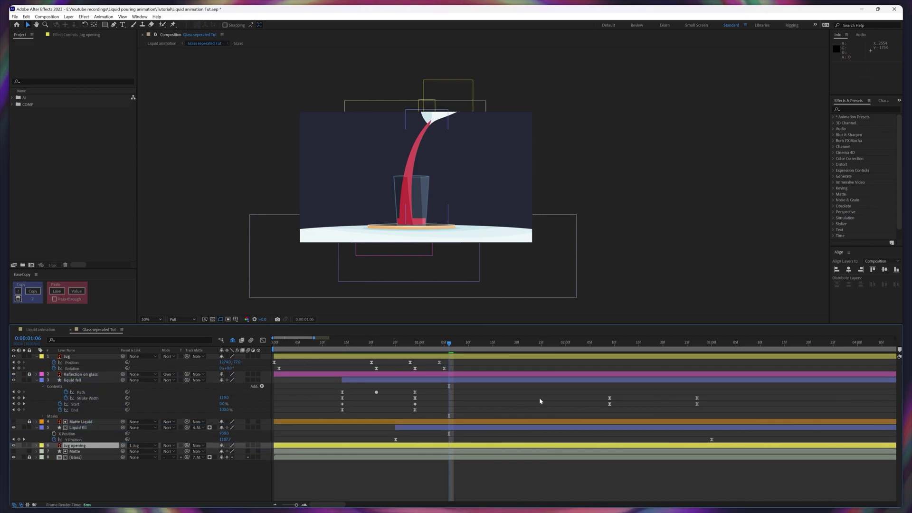
Keyframe the Jug's Position and Rotation at 0:00:02:13 and advance 20 frames to 0:00:03:03.
drag(638, 344, 627, 350)
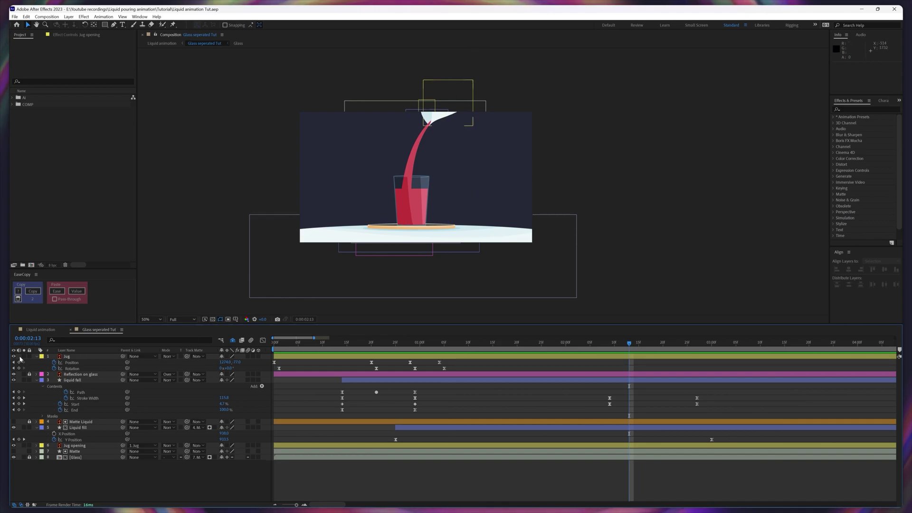
drag(19, 363, 19, 369)
click(40, 339)
text(+)
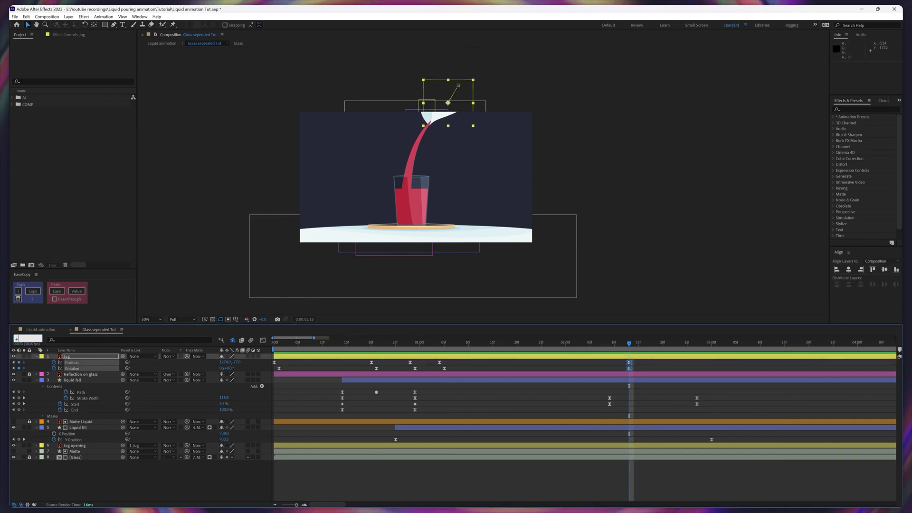
text(20)
key(Return)
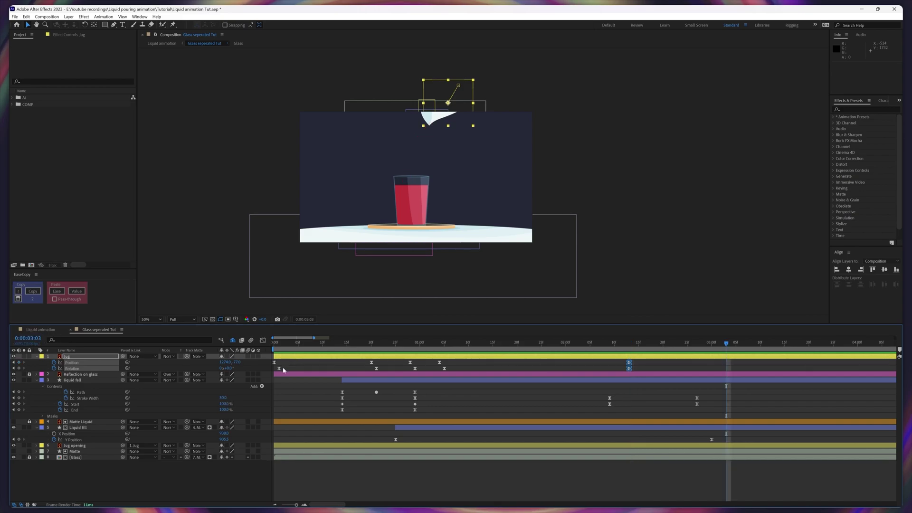
Rotate the Jug to 37° at 0:00:03:03 and move it up out of the frame.
click(230, 375)
drag(227, 369, 237, 363)
drag(452, 113, 466, 89)
Shape the value graph of the Jug's last two Rotation keyframes to start gently and accelerate into the final keyframe.
drag(736, 361, 621, 371)
click(264, 341)
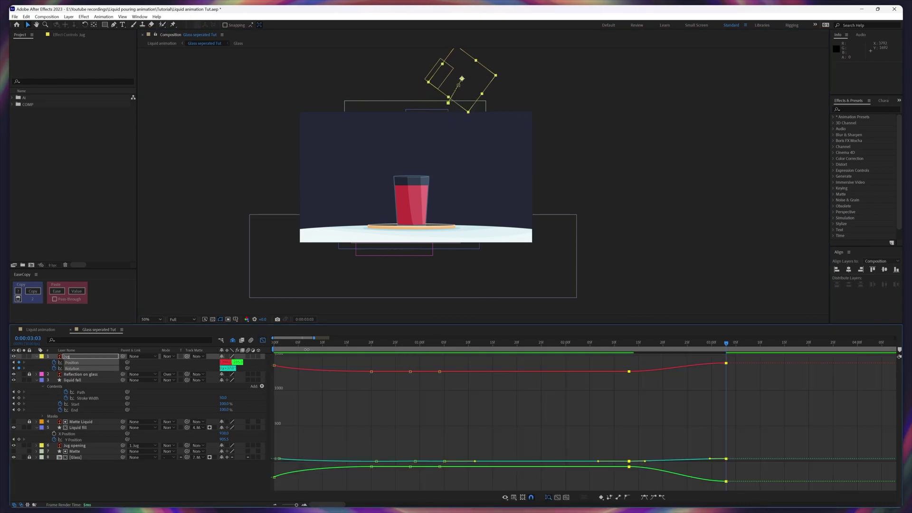
click(263, 341)
click(629, 368)
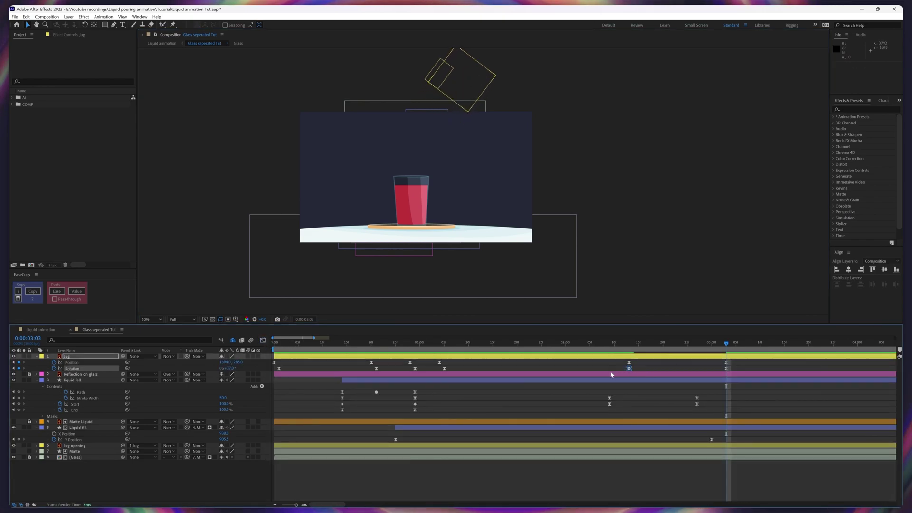
click(262, 341)
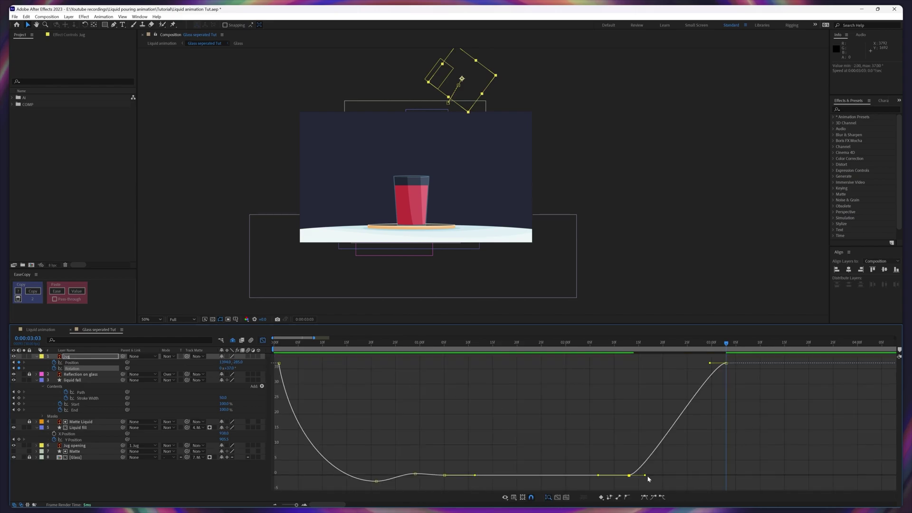
drag(645, 476, 687, 475)
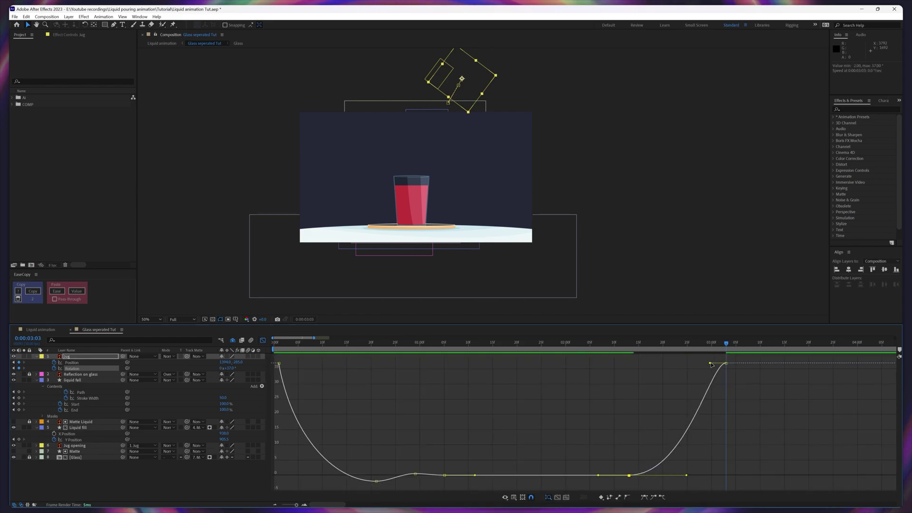
drag(710, 363, 749, 417)
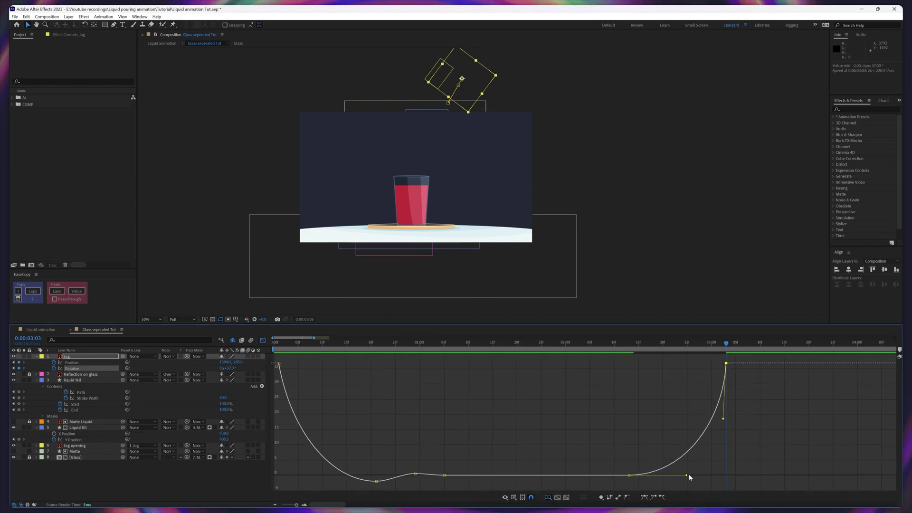
click(263, 341)
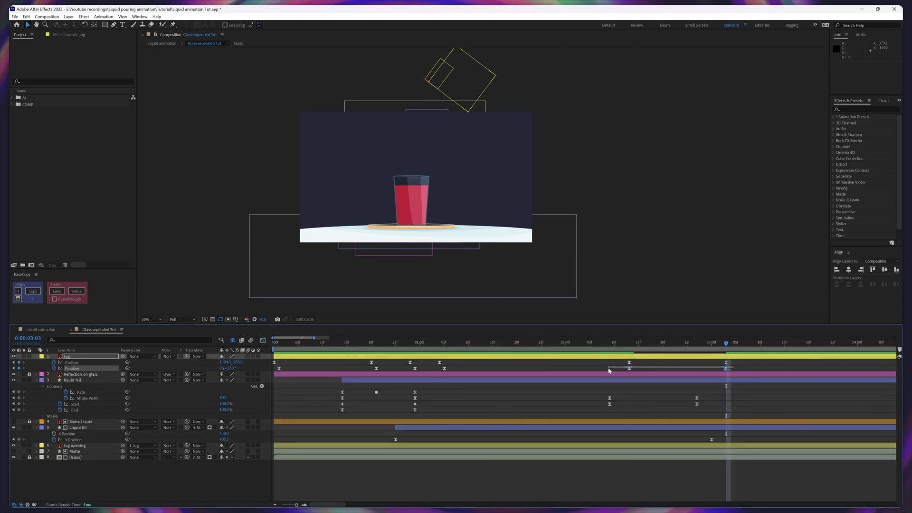
Copy the easing of the Jug's last two Rotation keyframes onto its last two Position keyframes with EaseCopy.
click(33, 292)
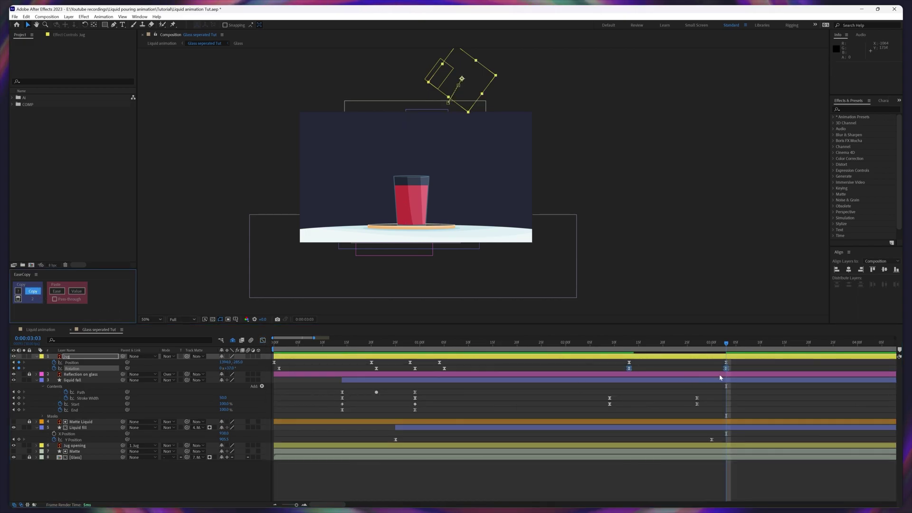
drag(733, 366, 621, 361)
click(57, 291)
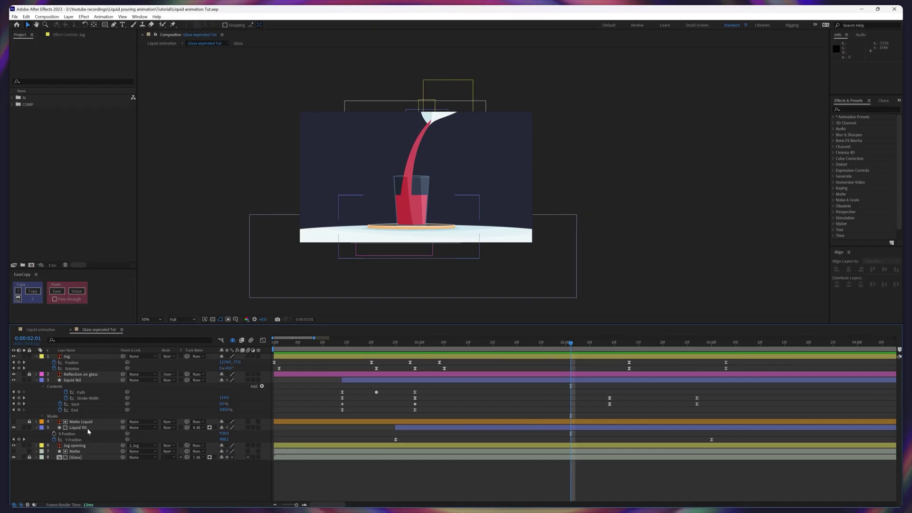
Apply the Roughen Edges effect to the liquid fall layer.
click(78, 427)
click(76, 380)
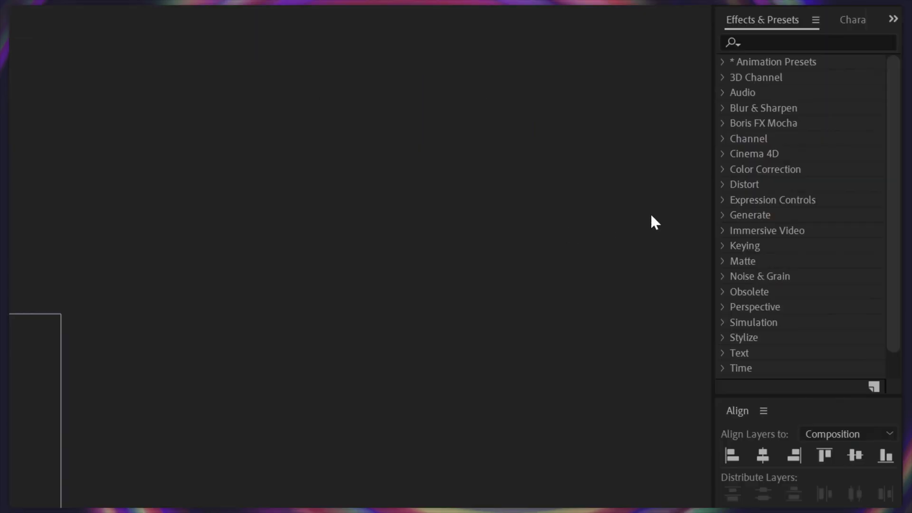
click(767, 42)
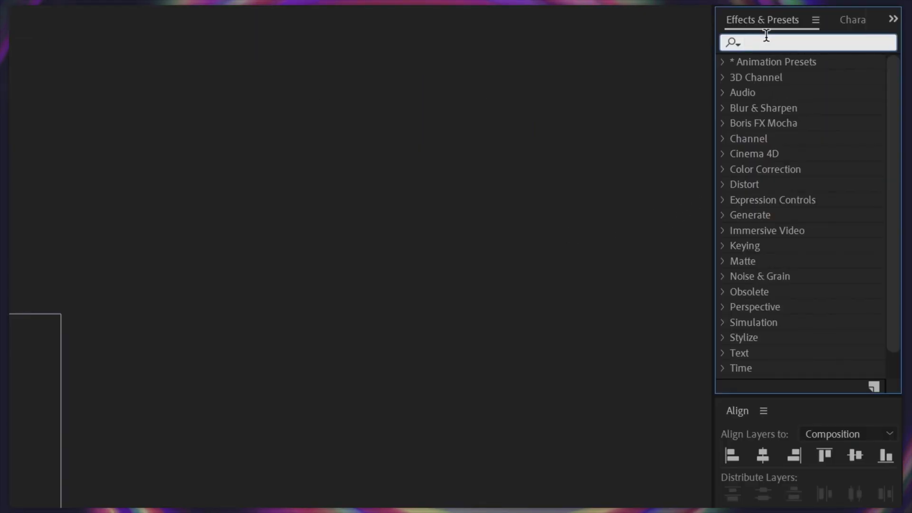
text(rough)
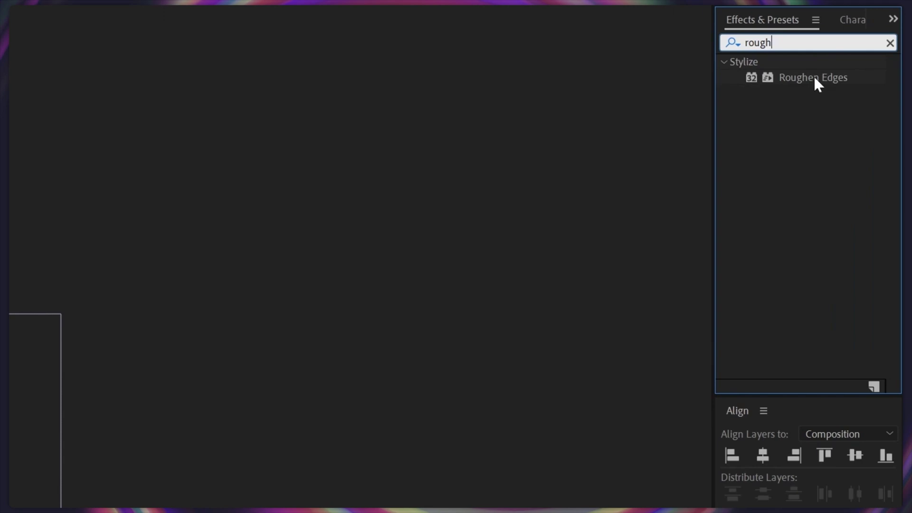
double_click(813, 76)
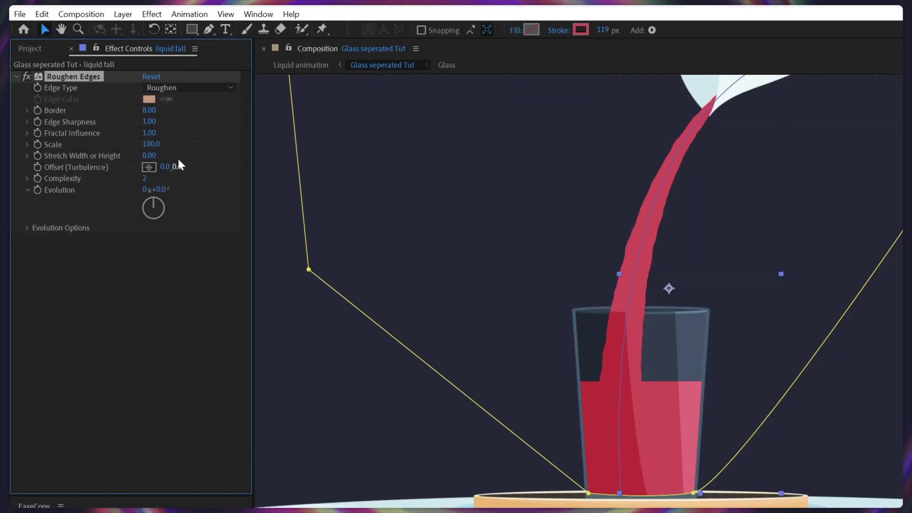
Set the liquid fall's Roughen Edges Border to 10 and Scale to 387.
click(149, 110)
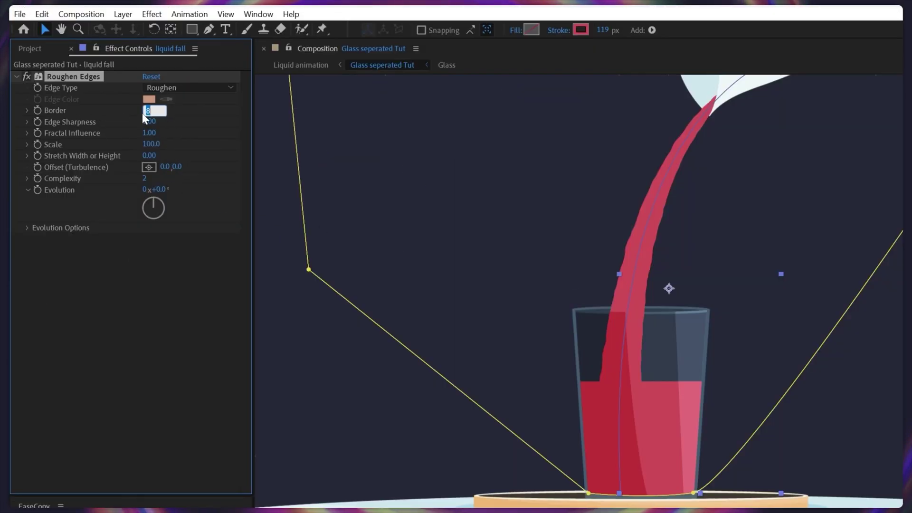
text(10)
key(Return)
drag(149, 146, 344, 135)
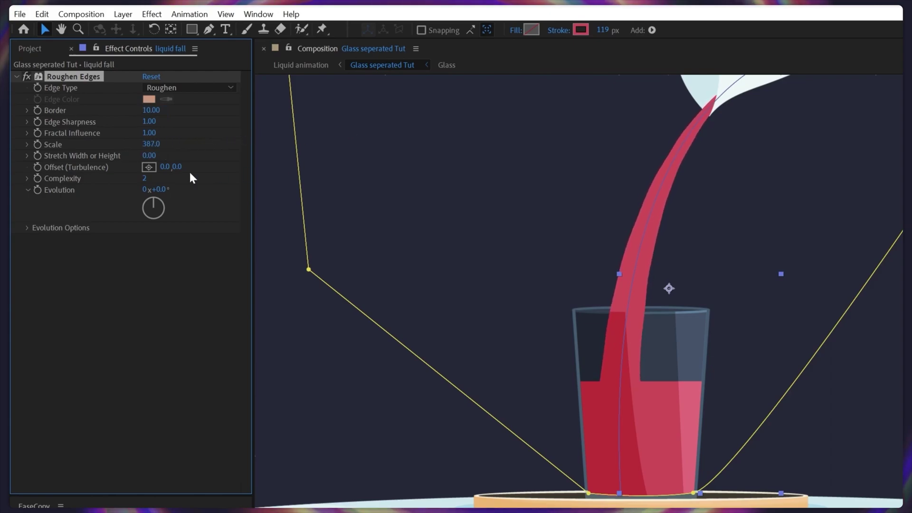
Drive the Random Seed of the liquid fall's Roughen Edges with the expression time*1000.
click(26, 228)
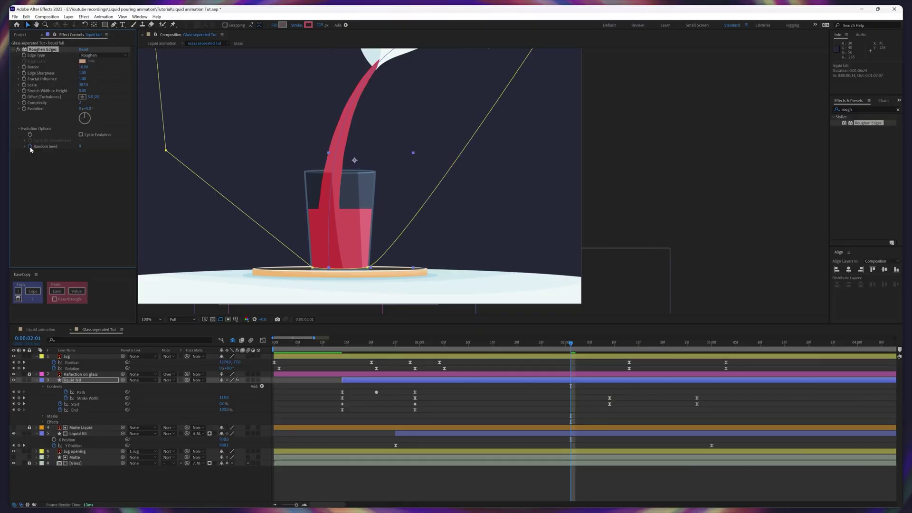
alt+click(49, 262)
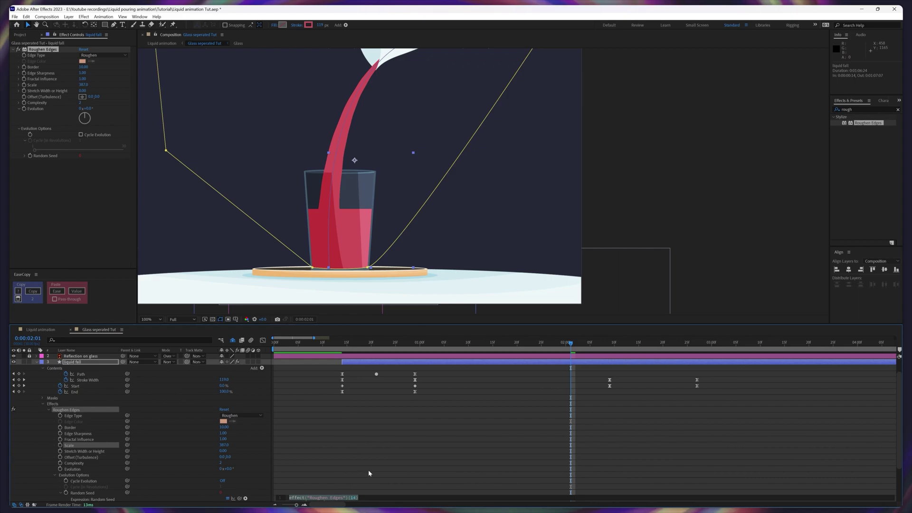
text(time*)
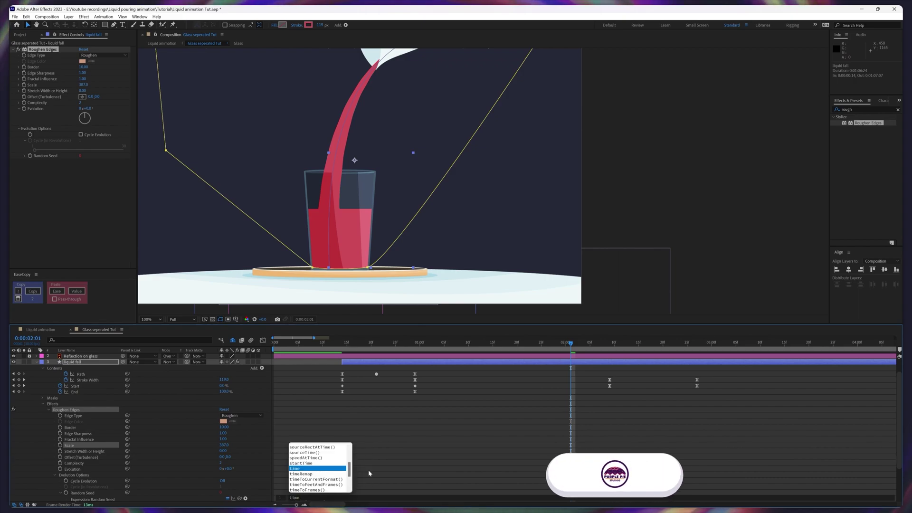
text(1000)
click(369, 473)
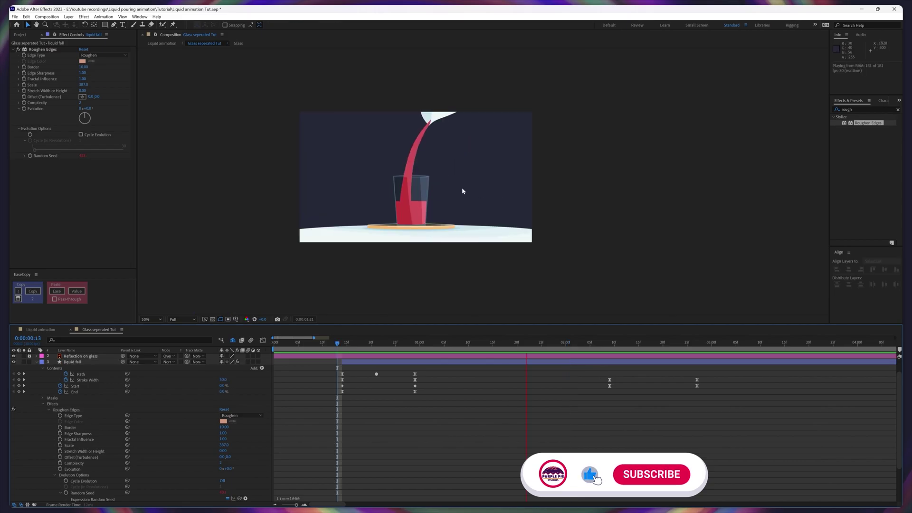
Apply the Wave Warp effect to the Liquid fill layer at 0:00:01:08.
click(459, 341)
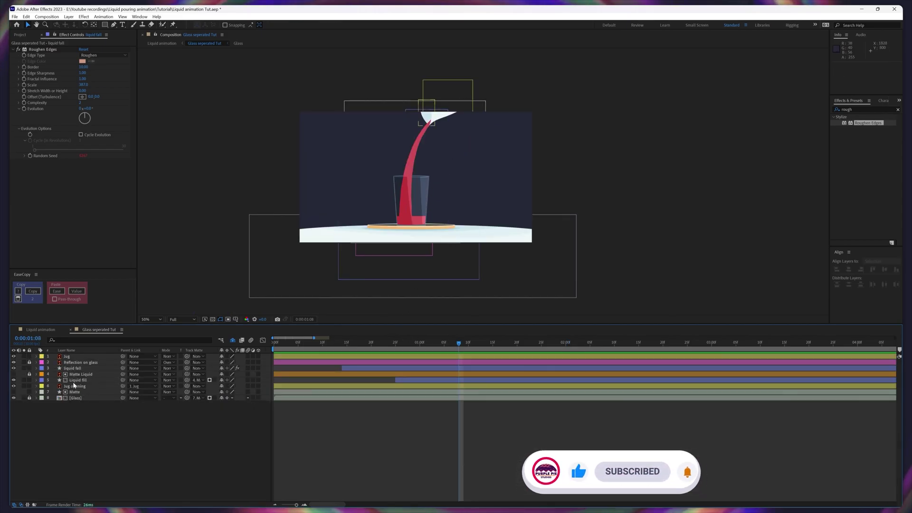
click(76, 381)
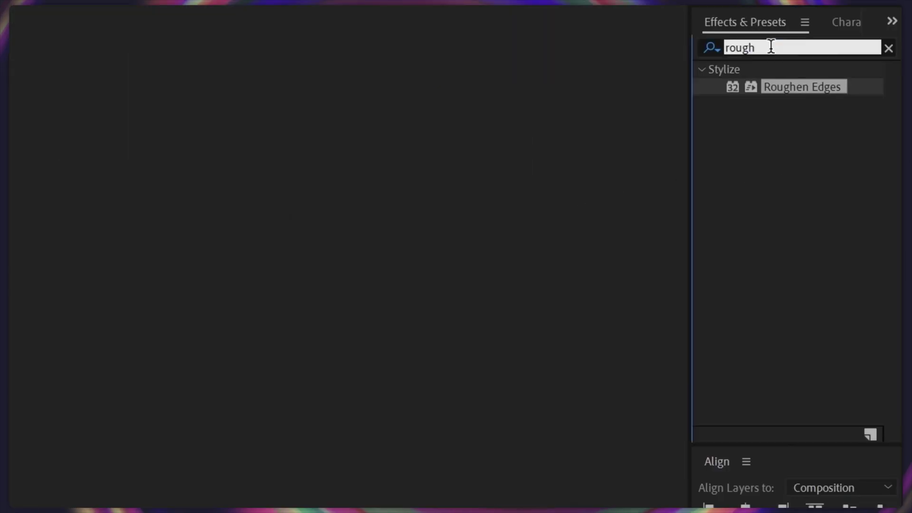
double_click(857, 109)
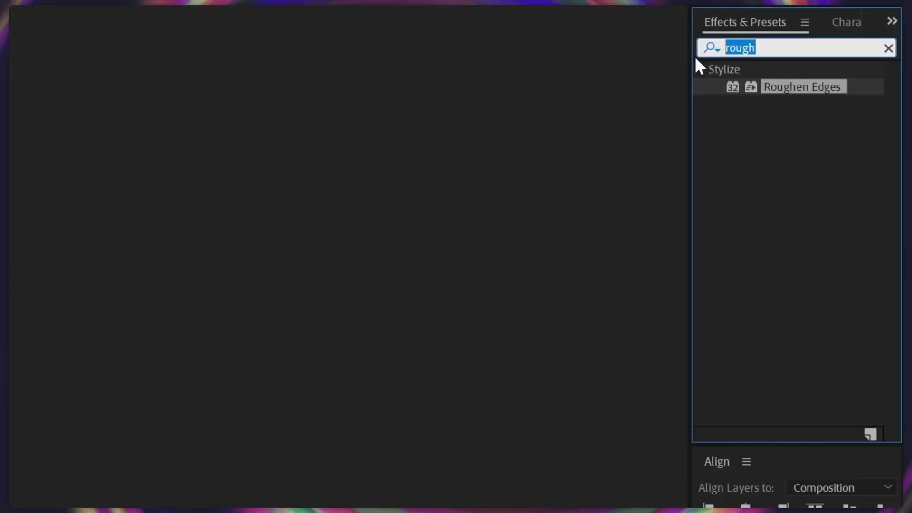
text(wave)
double_click(779, 88)
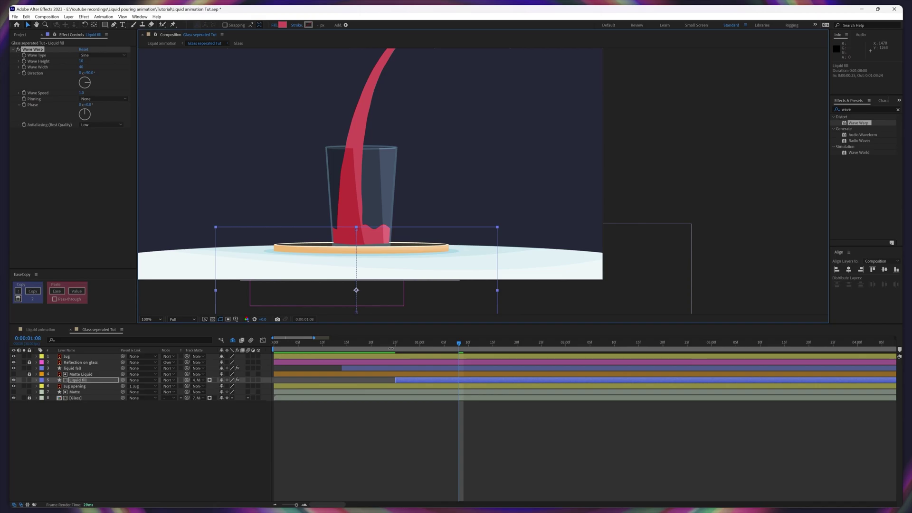
Set the Liquid fill's Wave Warp Height to 10 and Width to 92, and preview the waves.
click(451, 431)
key(u)
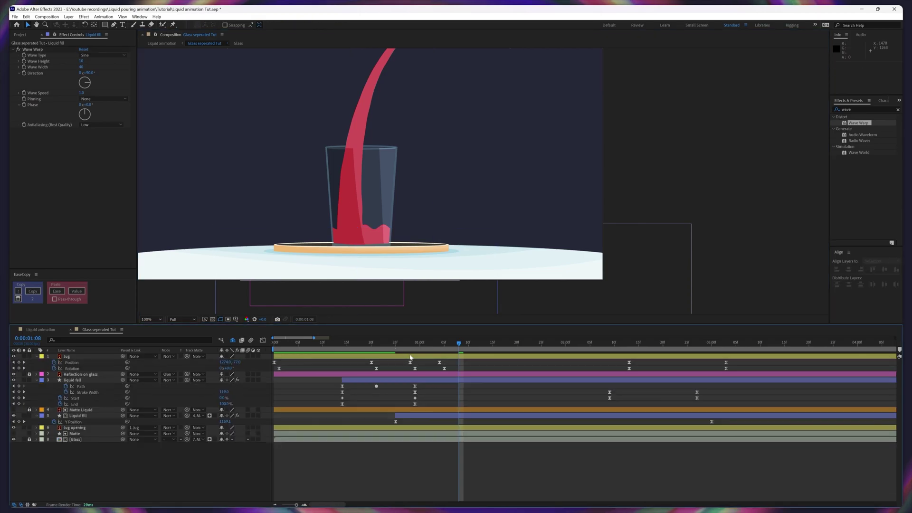
click(409, 416)
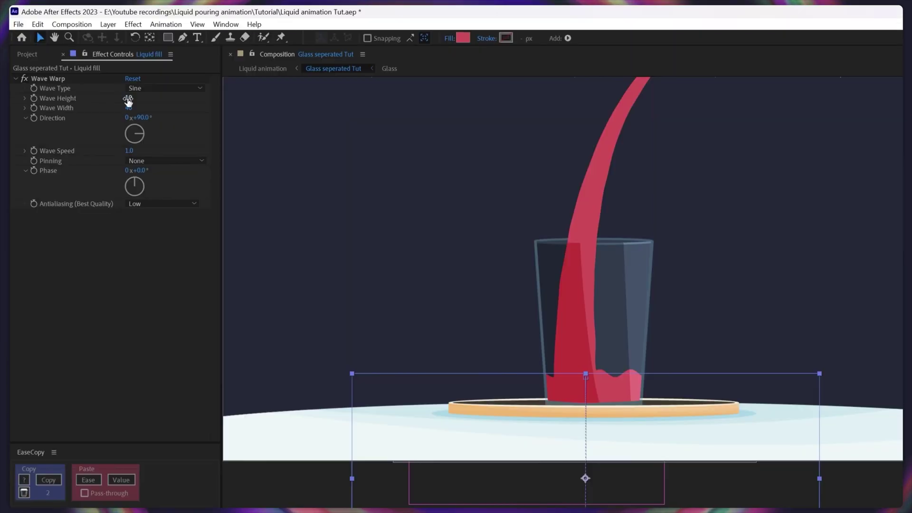
drag(129, 110, 475, 146)
click(594, 511)
click(779, 511)
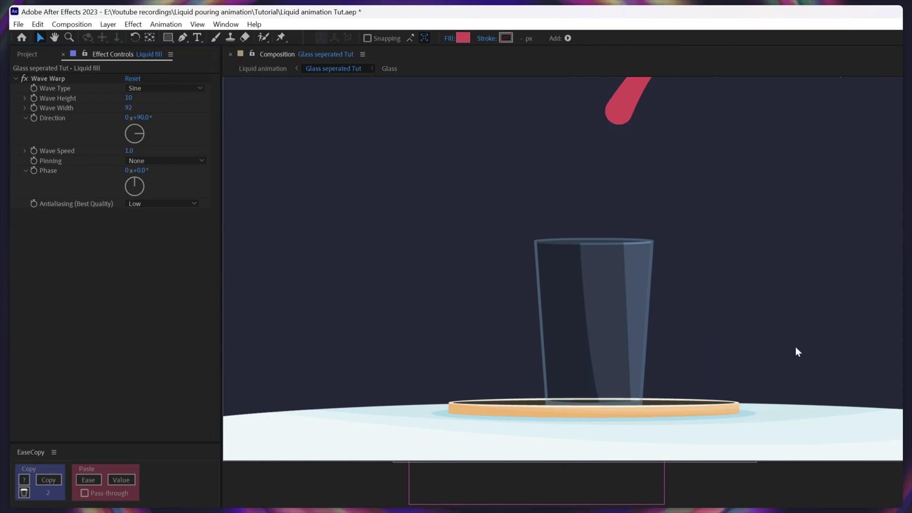
scroll(796, 299, down, 1)
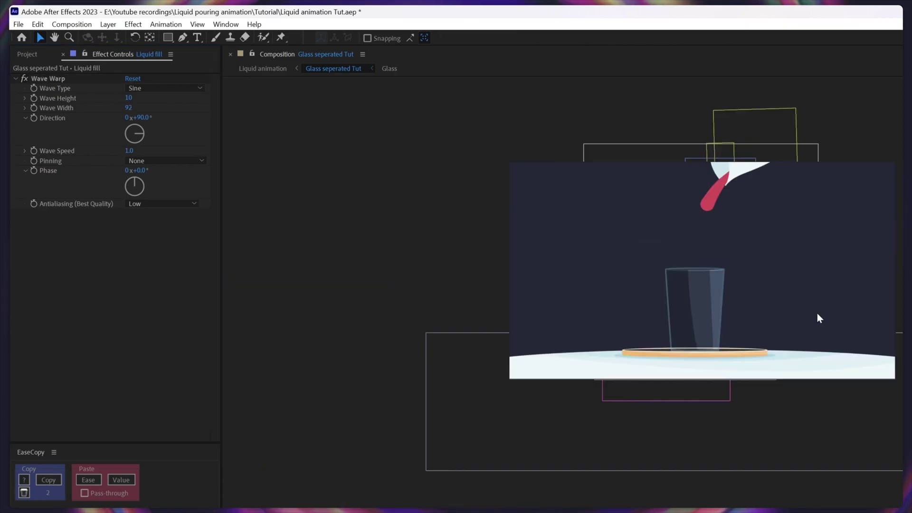
key(space)
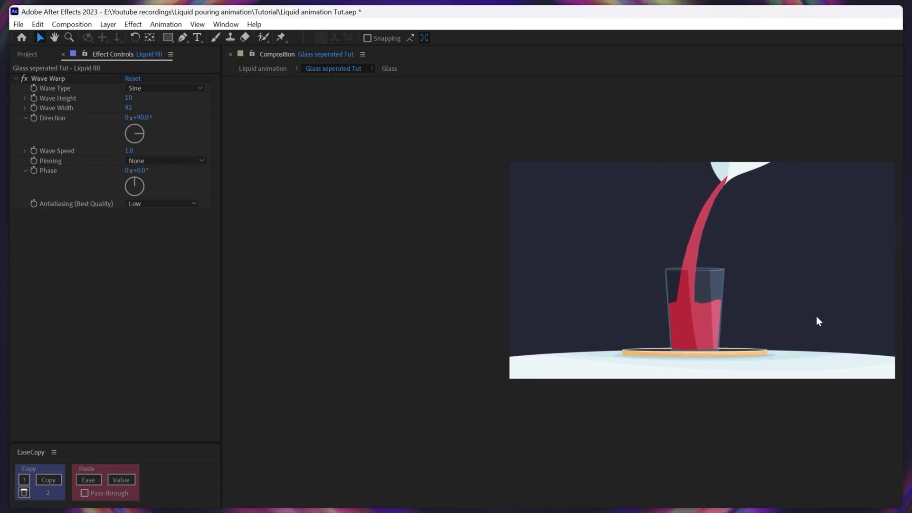
scroll(816, 316, up, 2)
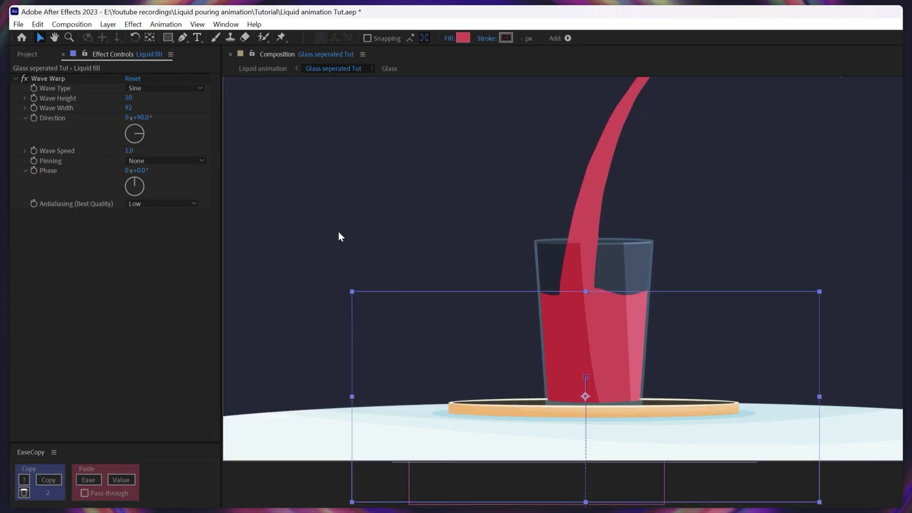
Set the Liquid fill's Wave Speed to 0.8 and preview the pour from 0:00:00:24.
click(129, 150)
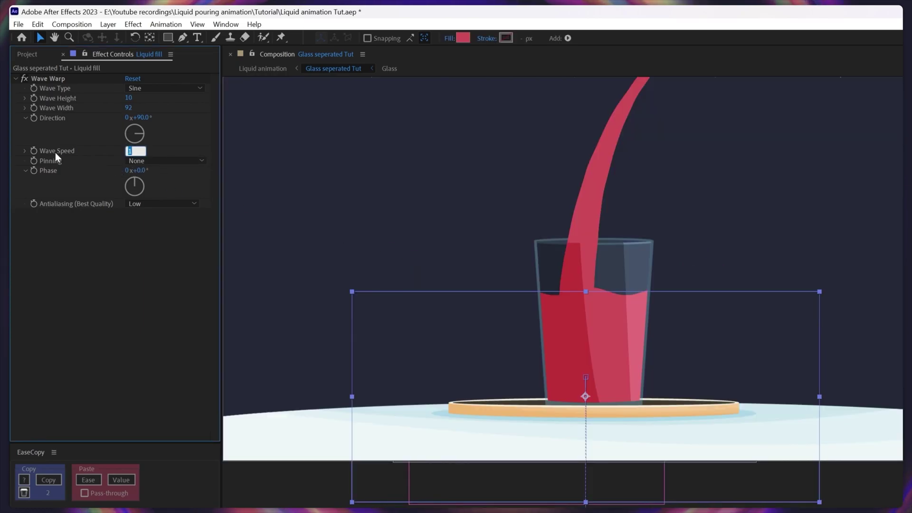
text(0.)
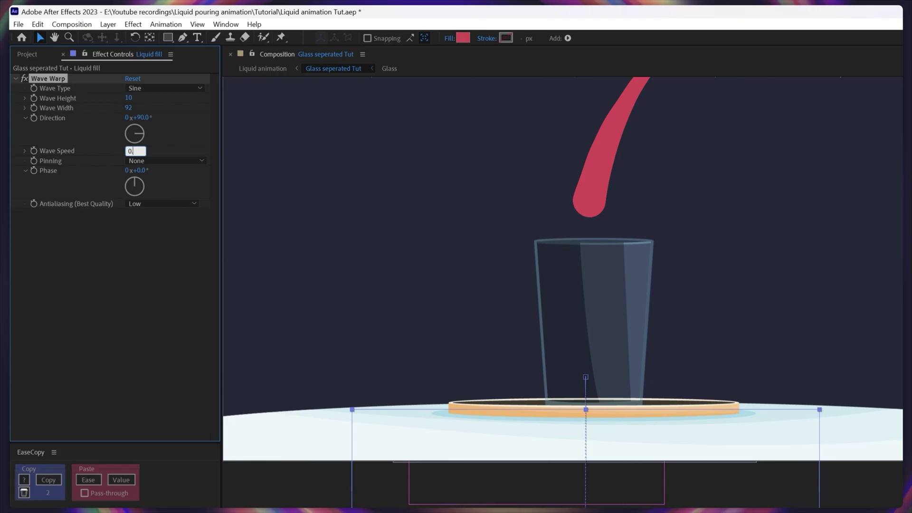
text(8)
key(Return)
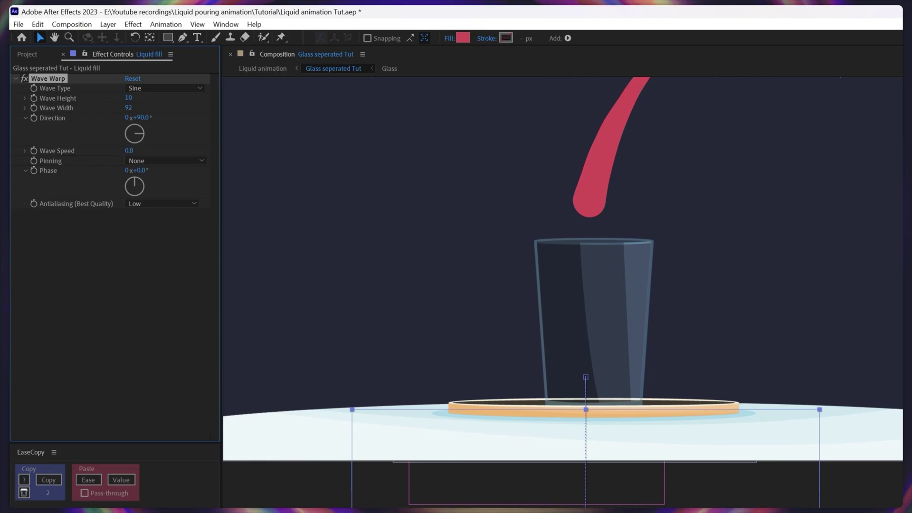
click(391, 342)
key(space)
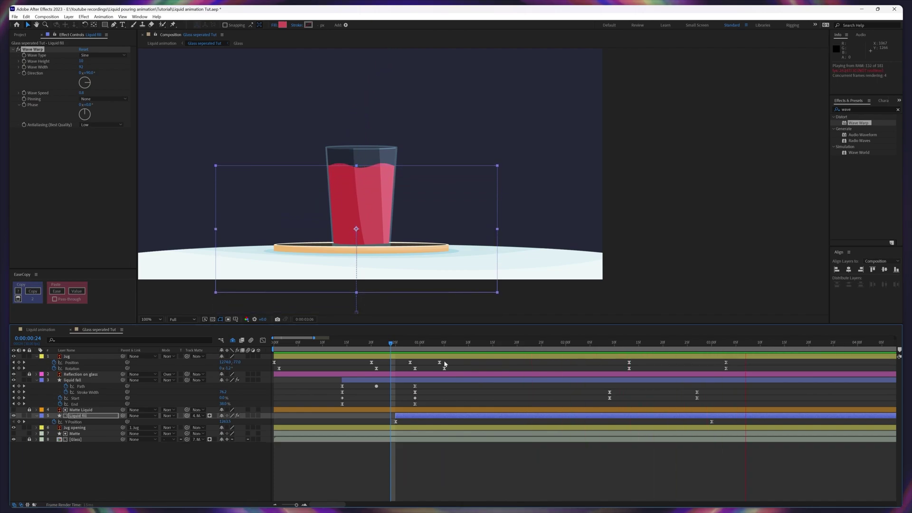
Keyframe the Liquid fill's Wave Height from 10 at 0:00:02:10 to 0 at 0:00:02:24, with both keyframes eased.
drag(417, 345, 614, 362)
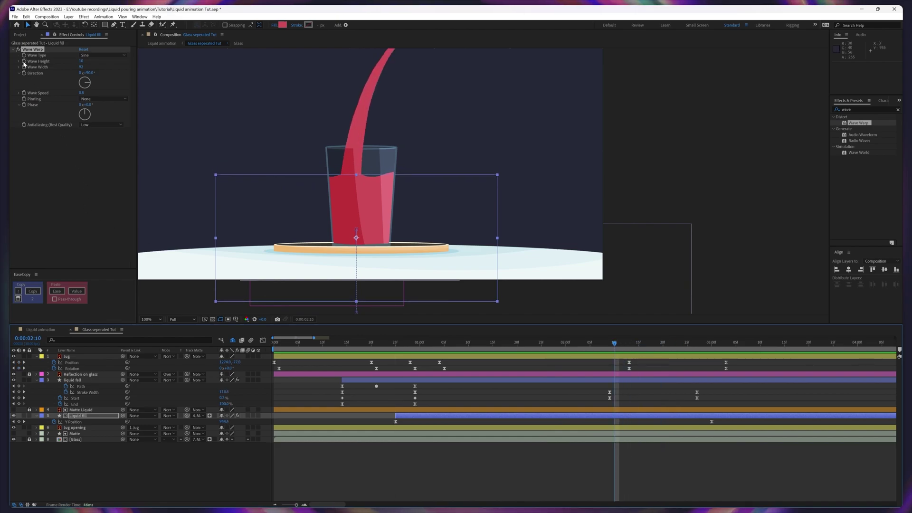
click(44, 82)
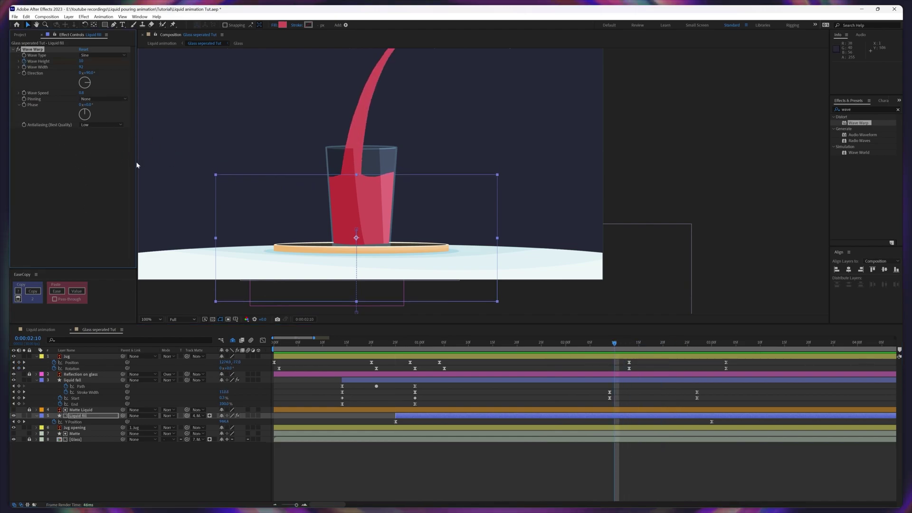
key(u)
drag(702, 347, 682, 349)
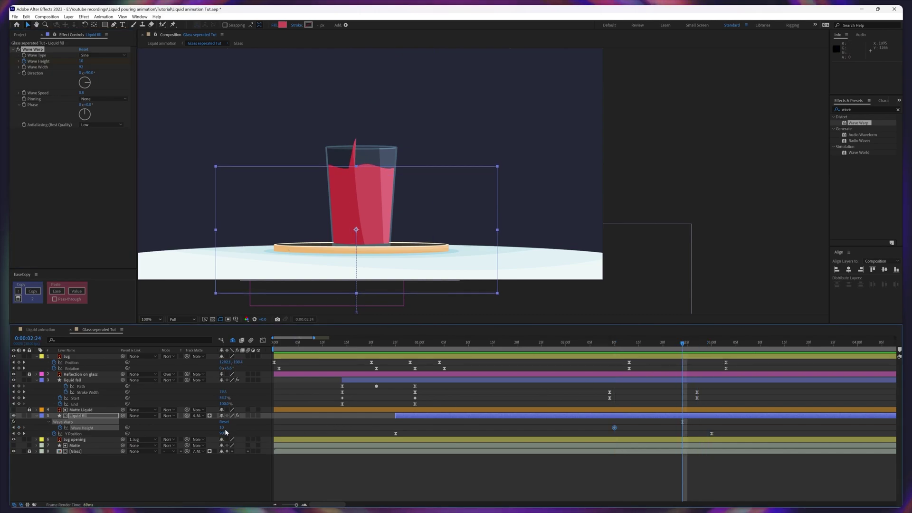
key(Return)
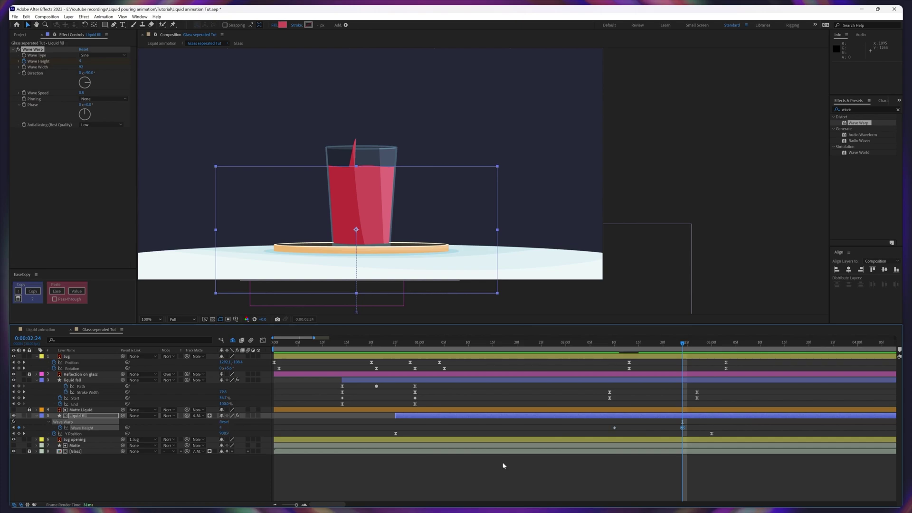
click(569, 437)
Duplicate the Liquid fill layer and place the copy directly below the original.
click(98, 417)
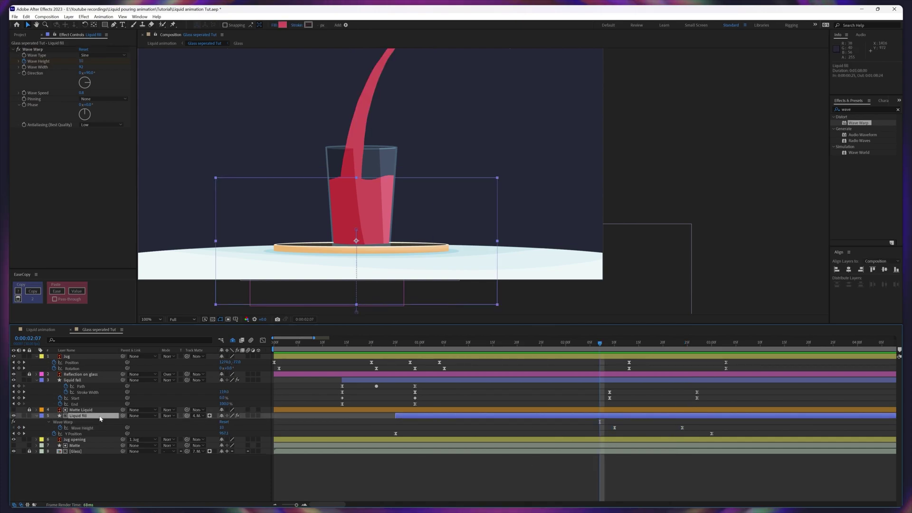
key(ctrl+d)
drag(100, 416, 97, 442)
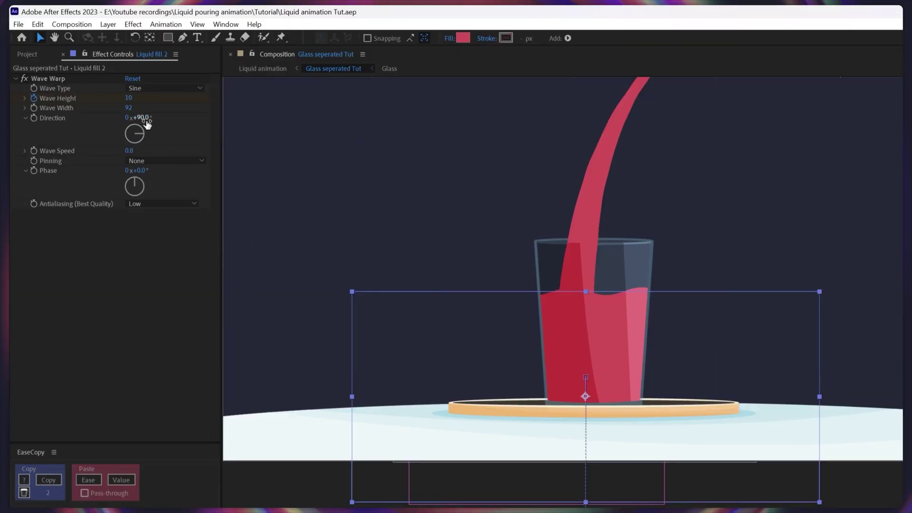
Set the duplicated liquid fill's Wave Warp Direction to -90°.
click(145, 118)
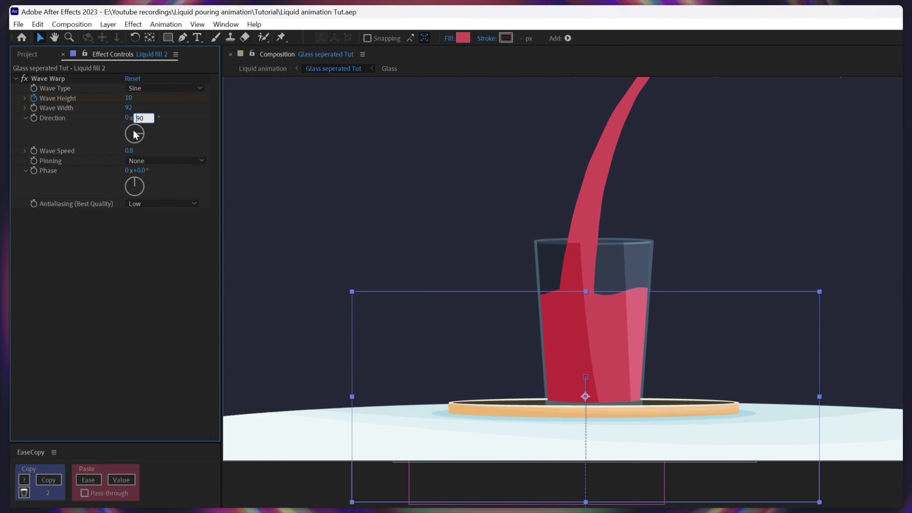
text(-)
key(Return)
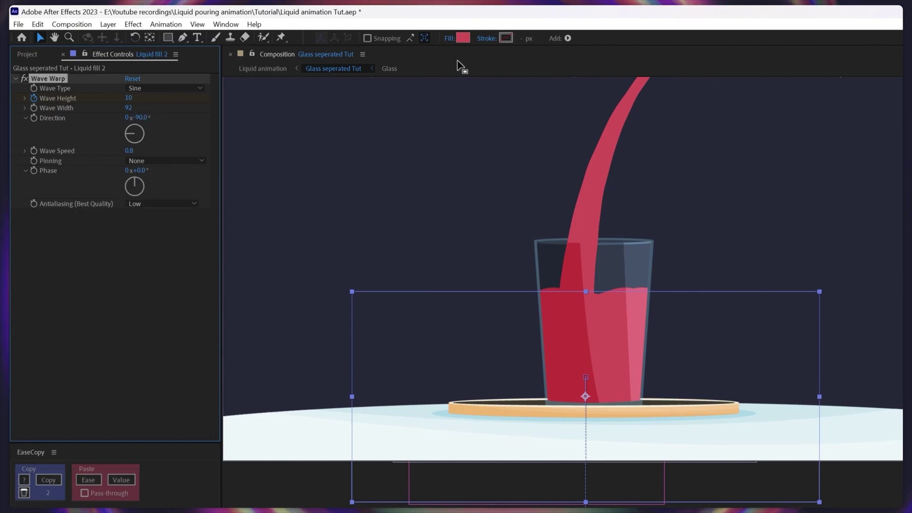
Change the duplicated liquid fill's shape color to a darker red.
click(462, 38)
drag(496, 217, 490, 213)
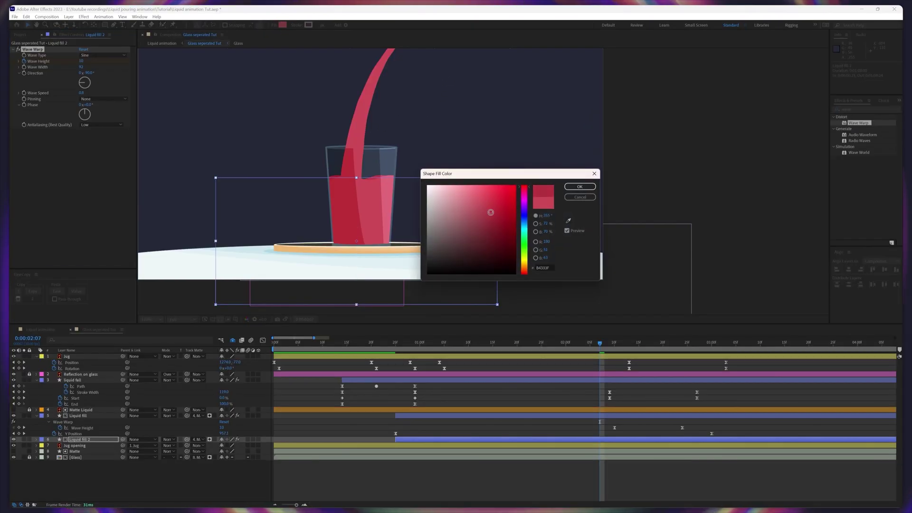
click(580, 187)
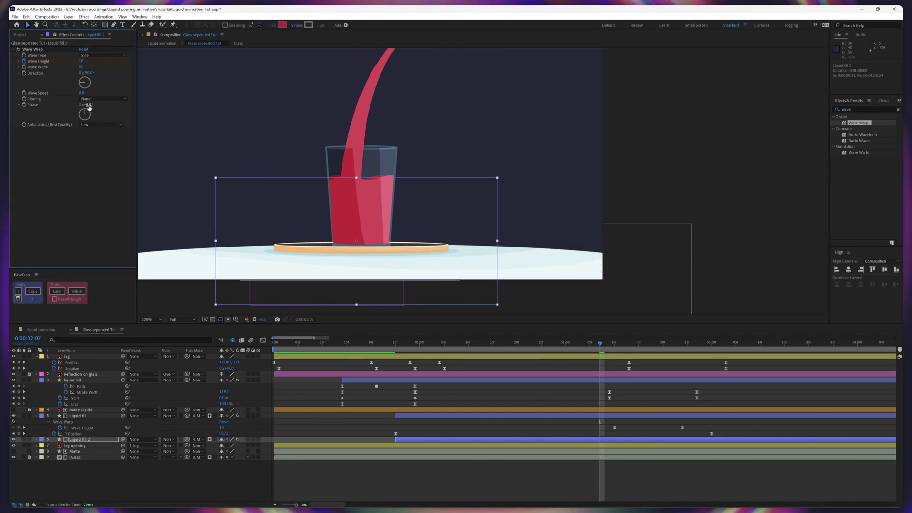
Offset the Wave Warp Phase of the duplicated liquid fill so its waves differ from the original's.
drag(89, 108, 103, 106)
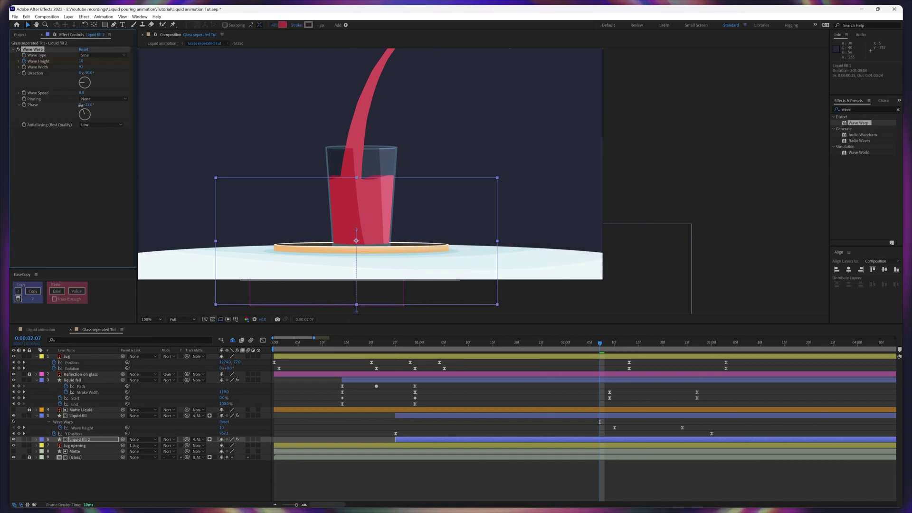
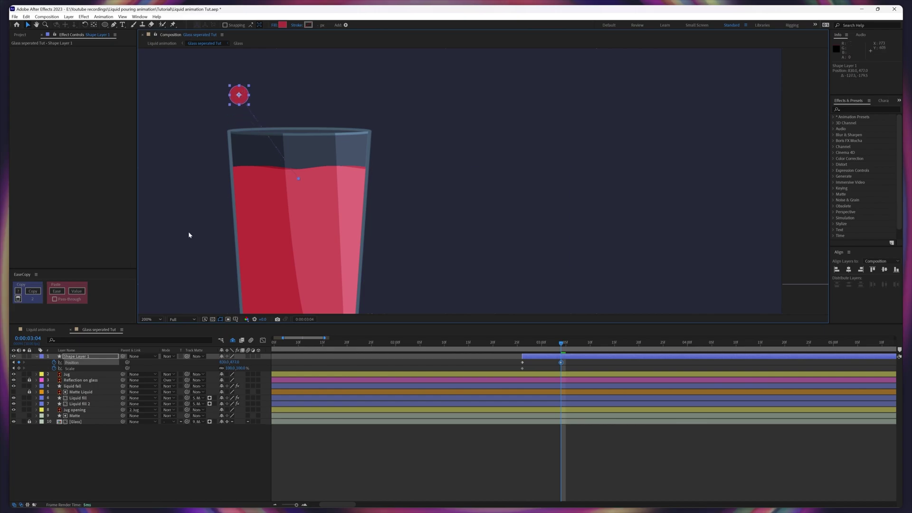
Keyframe a smaller Scale for the droplet at 0:00:03:04, at the end of its upward flight.
drag(233, 369, 229, 367)
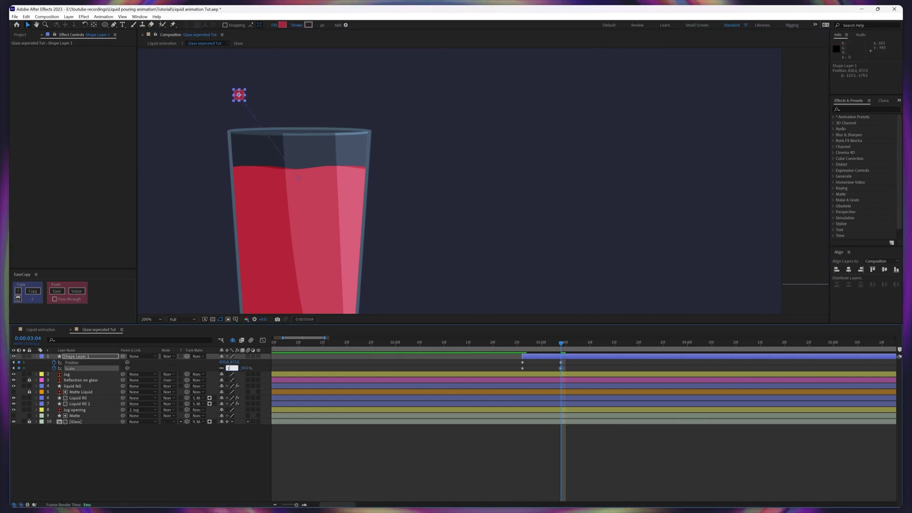
key(j)
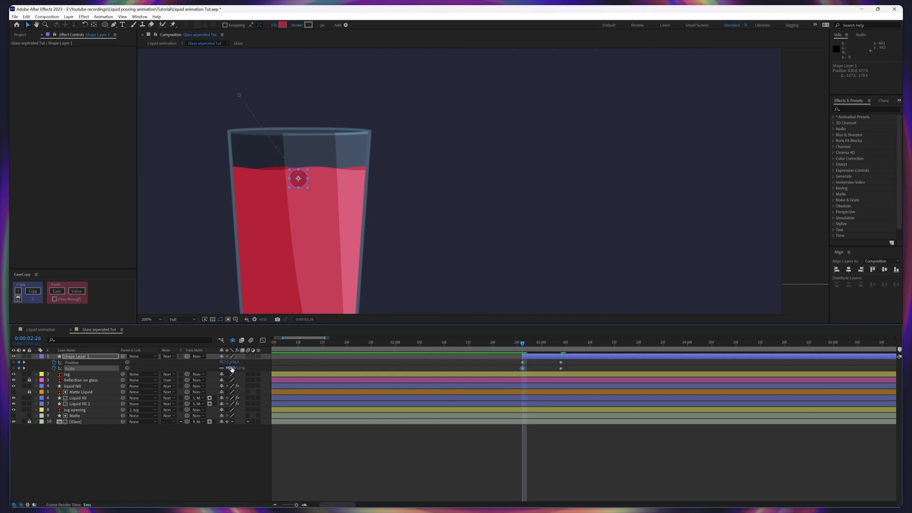
key(k)
Ease the droplet's Position and Scale keyframes and trim the end of its layer at 0:00:03:04.
drag(568, 359, 510, 375)
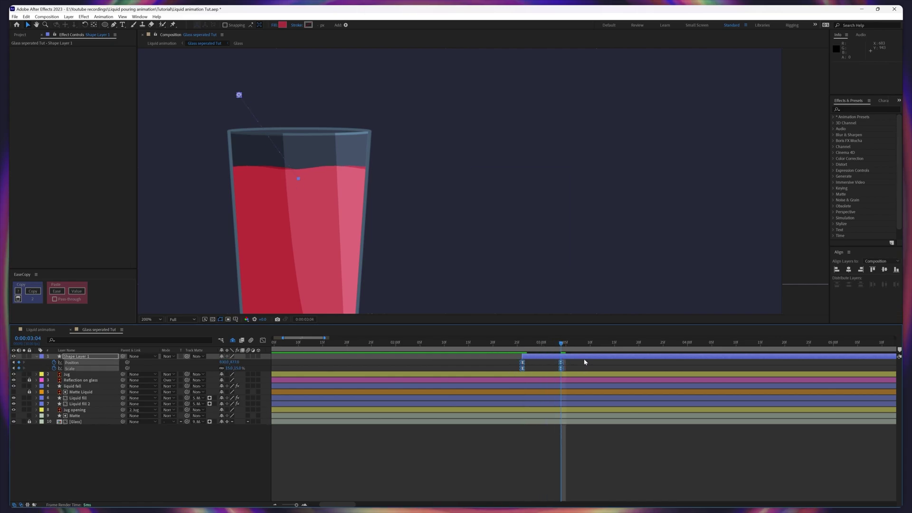
key(alt+bracketright)
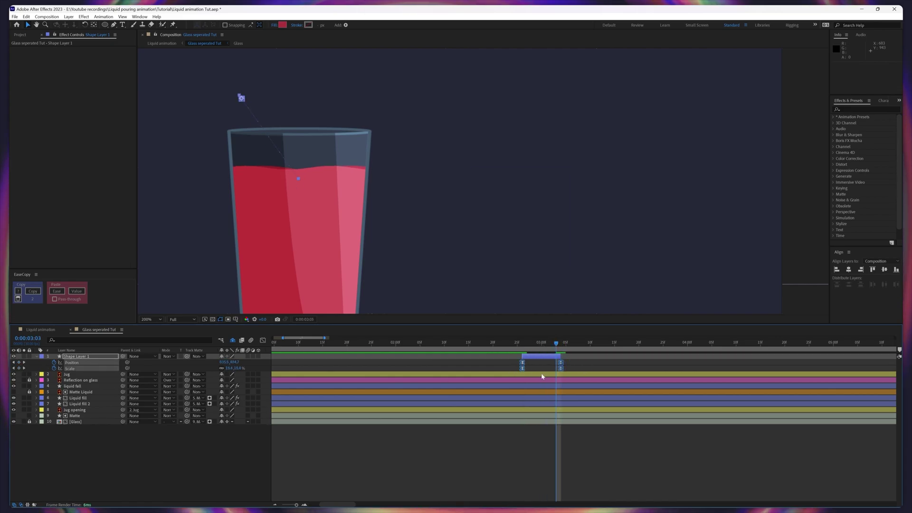
Adjust the droplet's easing curve and bend its motion path into an arc above the glass.
click(263, 340)
drag(530, 450, 524, 451)
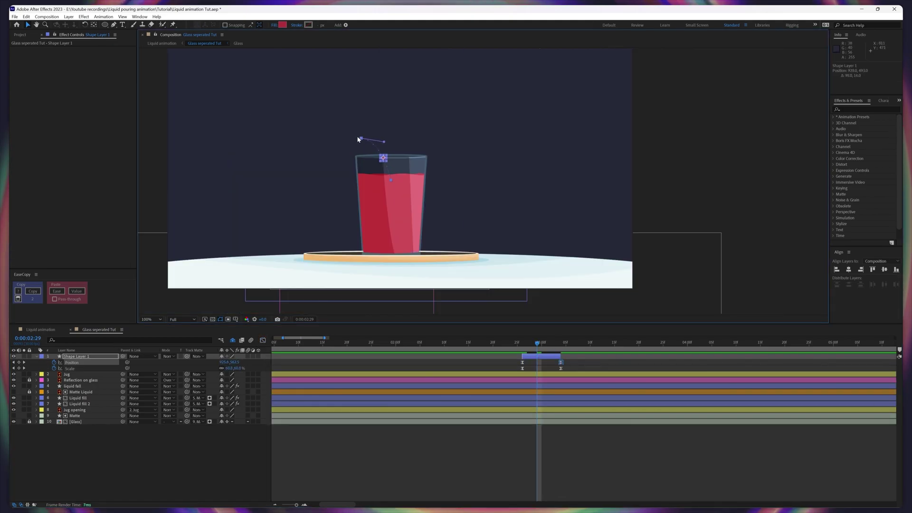
drag(361, 139, 379, 142)
Move the droplet layer between the Liquid fill and Liquid fill 2 layers.
click(109, 357)
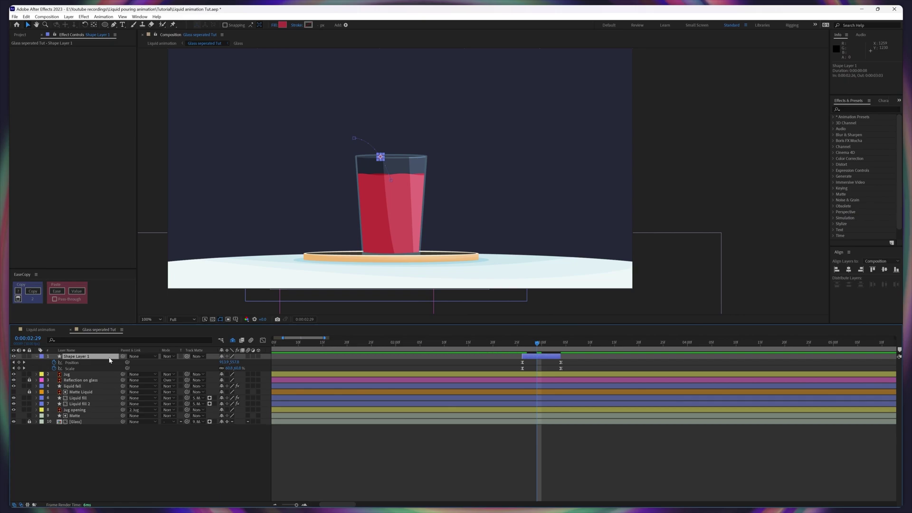
drag(110, 361, 86, 401)
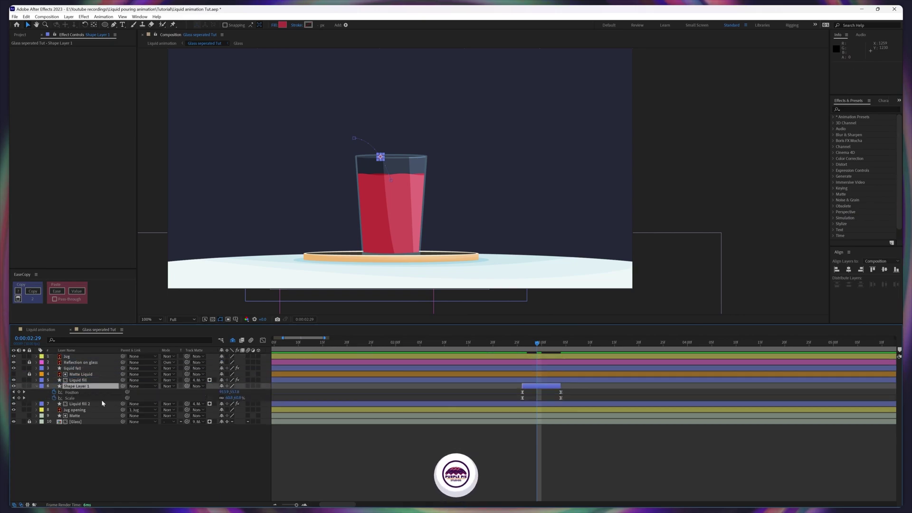
Copy the Liquid fill's color code and apply it as the droplet's fill color.
click(84, 380)
click(282, 25)
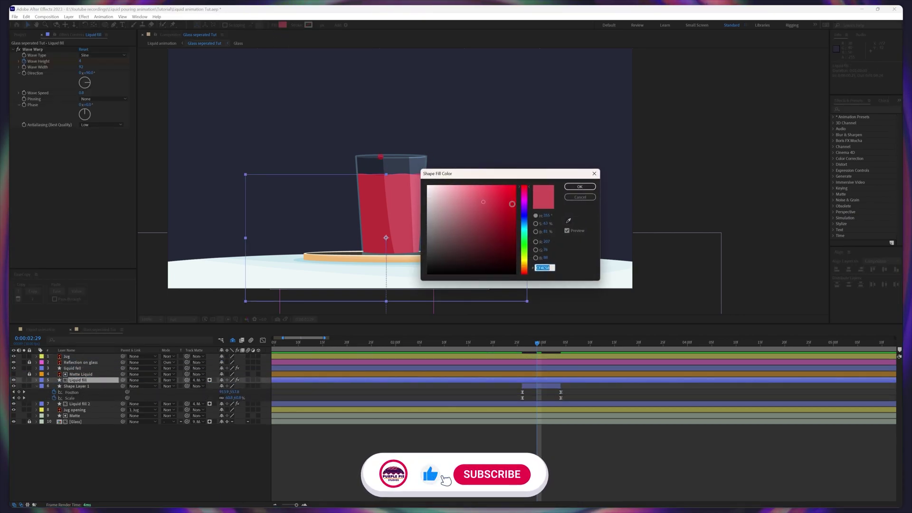
click(580, 197)
click(84, 386)
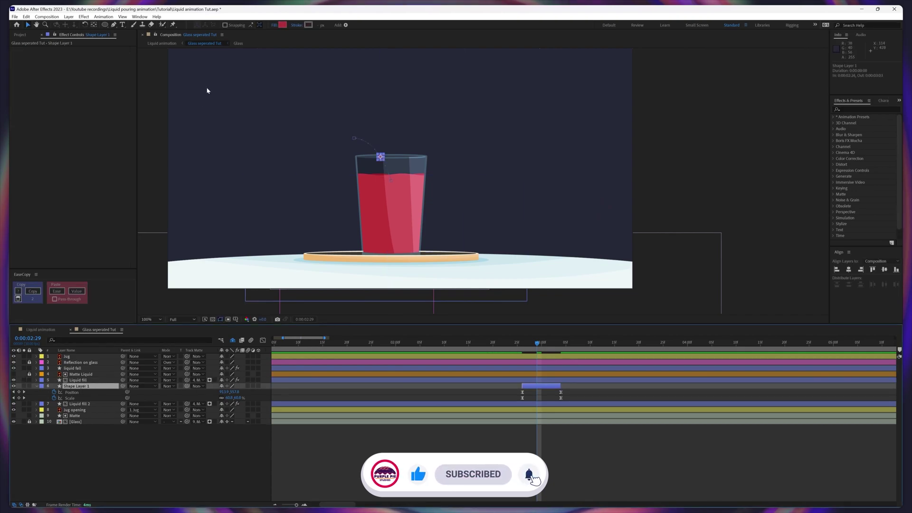
click(282, 25)
key(ctrl+v)
key(Return)
Duplicate the droplet, start the copy one frame later, and redirect its motion path toward the right side of the glass.
click(559, 425)
click(542, 388)
key(Page_Down)
key(Page_Down)
key(ctrl+d)
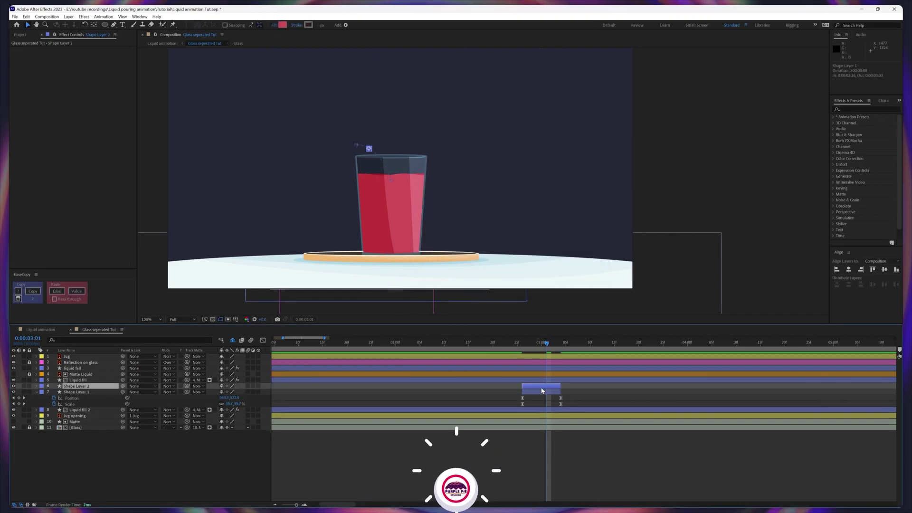
key(u)
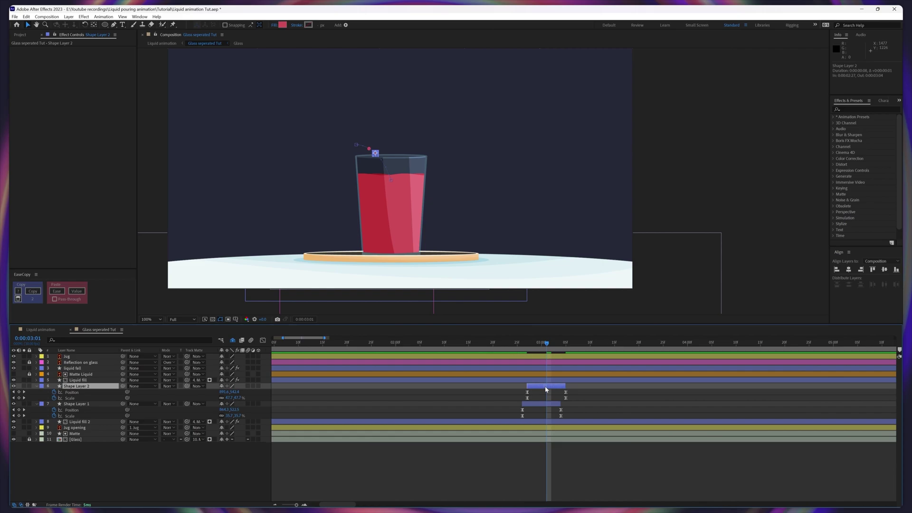
drag(358, 148, 401, 151)
Duplicate the second droplet and give the copy a different motion path above the glass.
key(ctrl+d)
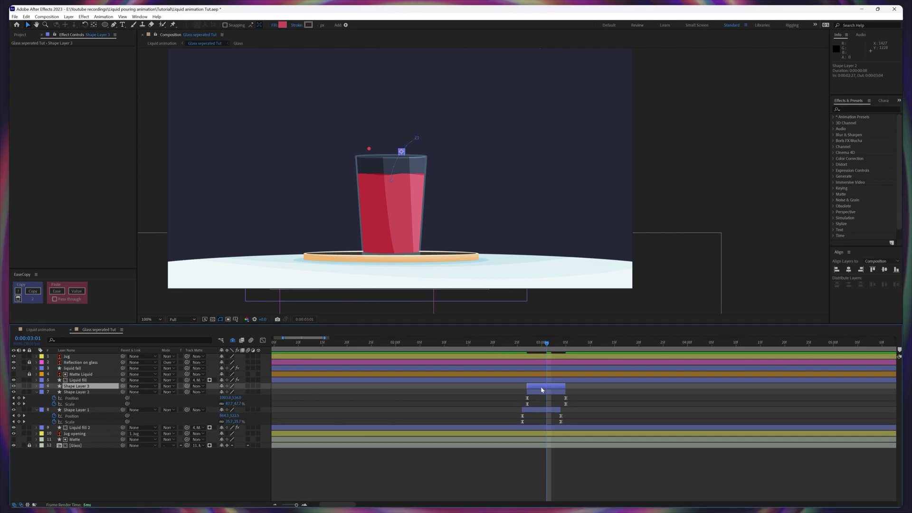
key(u)
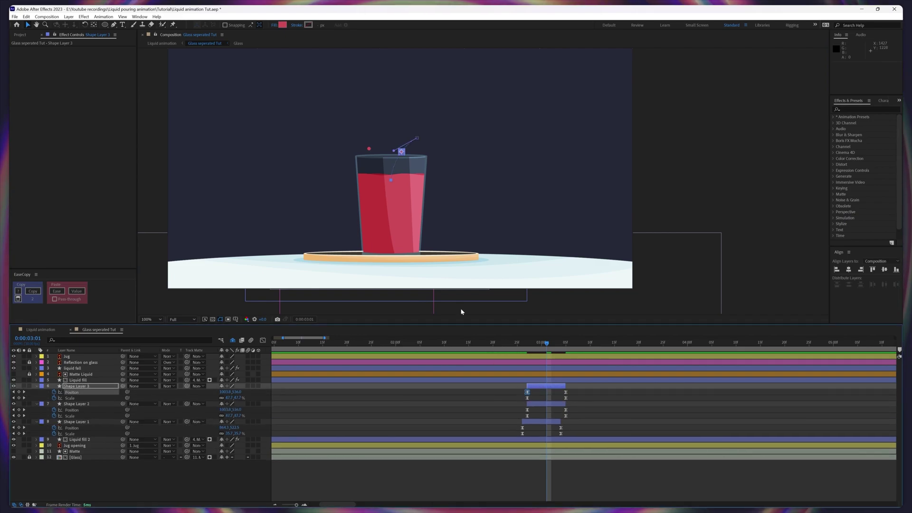
drag(401, 151, 411, 150)
Duplicate the droplet twice more, staggering the layers in time and giving the copies their own motion paths above the glass.
key(ctrl+d)
mouse_move(548, 387)
mouse_down()
mouse_move(533, 387)
mouse_move(553, 387)
mouse_up()
key(u)
key(ctrl+d)
key(u)
drag(546, 422, 557, 422)
click(549, 387)
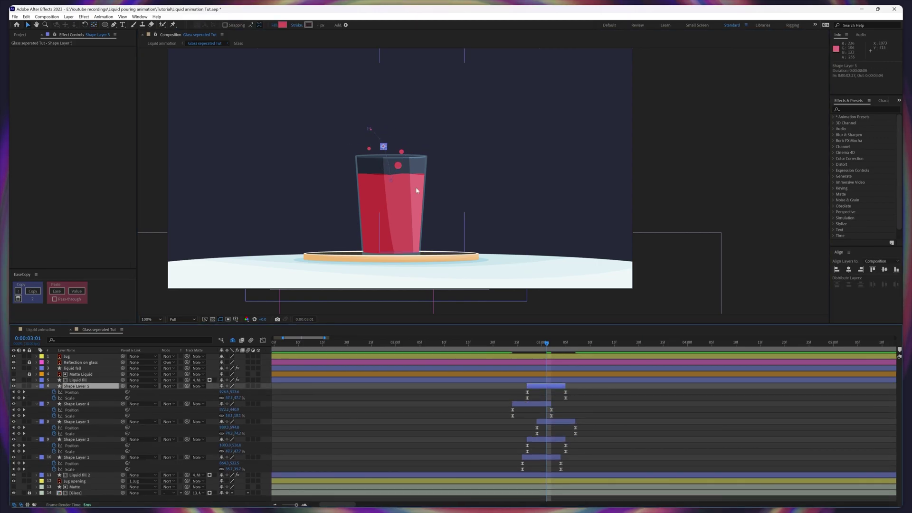
mouse_move(371, 129)
mouse_down()
mouse_move(387, 127)
mouse_move(373, 142)
mouse_up()
Collapse the layers' keyframed properties and preview the droplet splash from 0:00:02:20.
click(540, 399)
click(493, 342)
key(u)
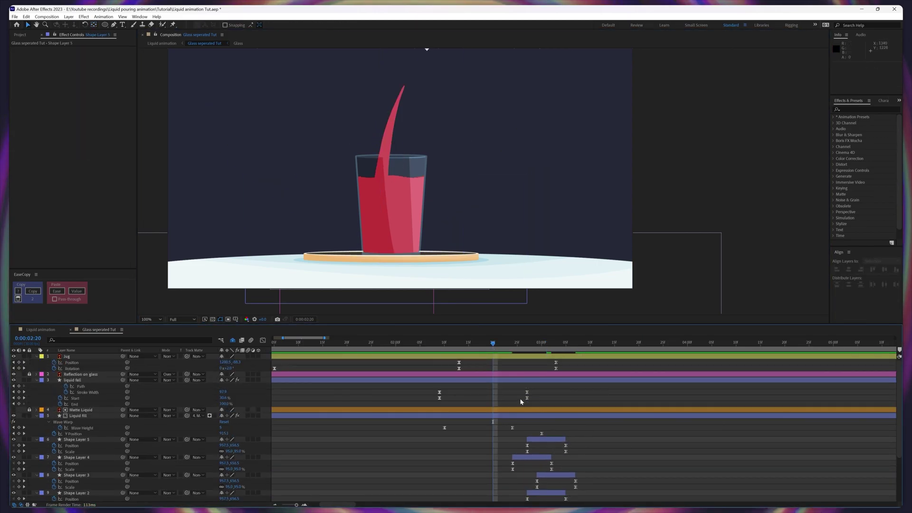
key(u)
key(space)
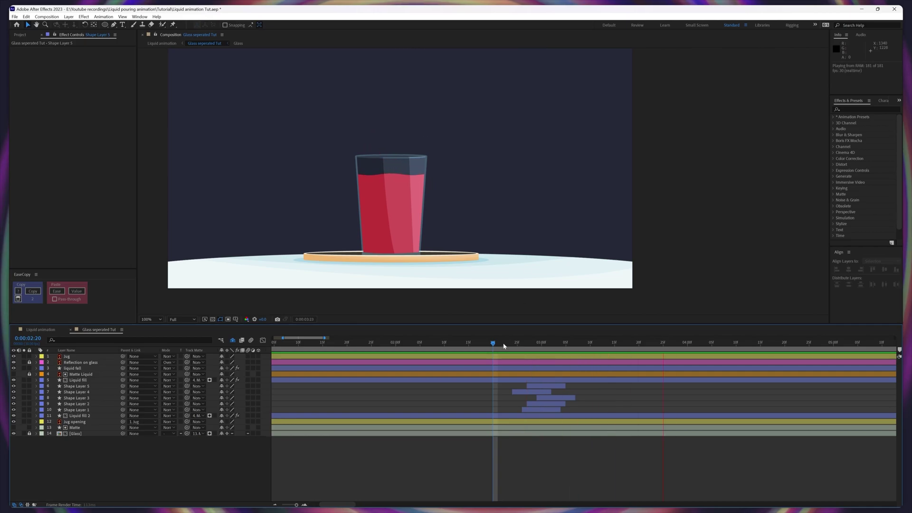
scroll(487, 235, down, 2)
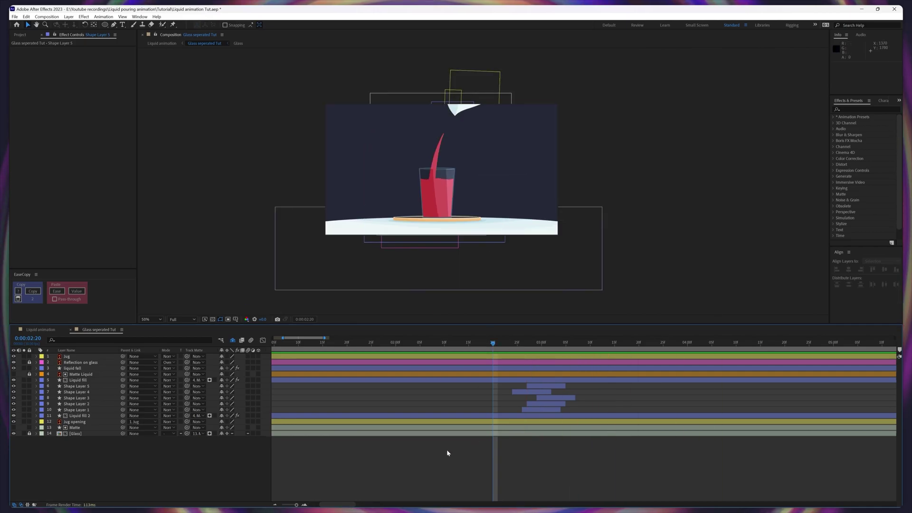